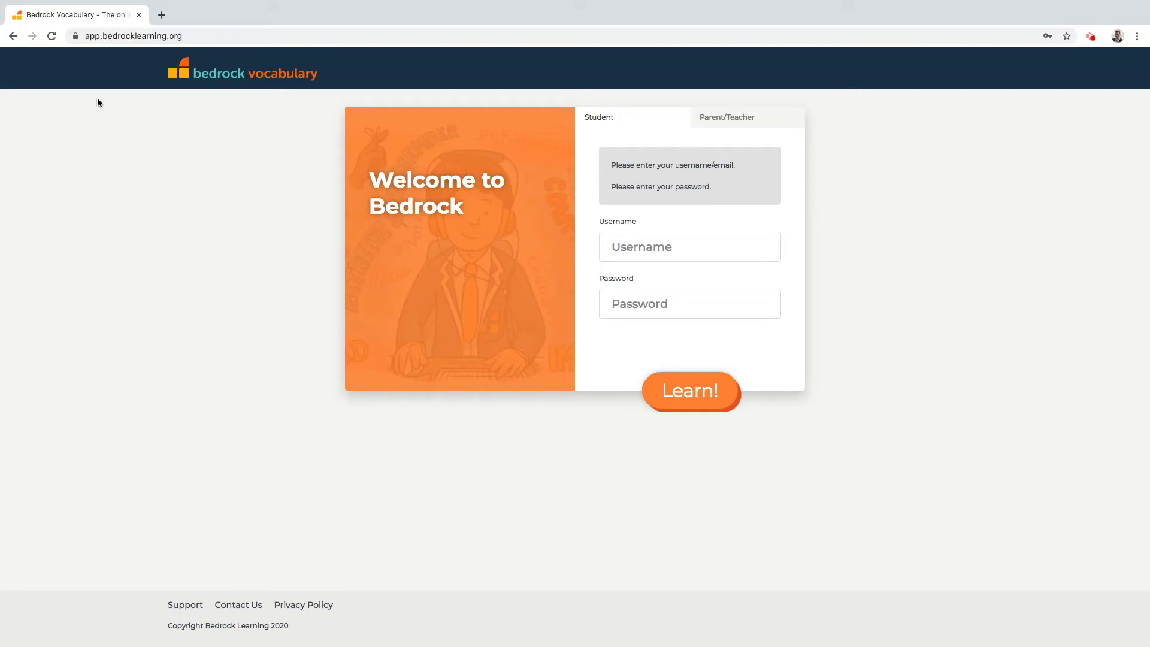
# Open the parent sign-up form and enter the child's surname and school access code.
pyautogui.click(100, 36)
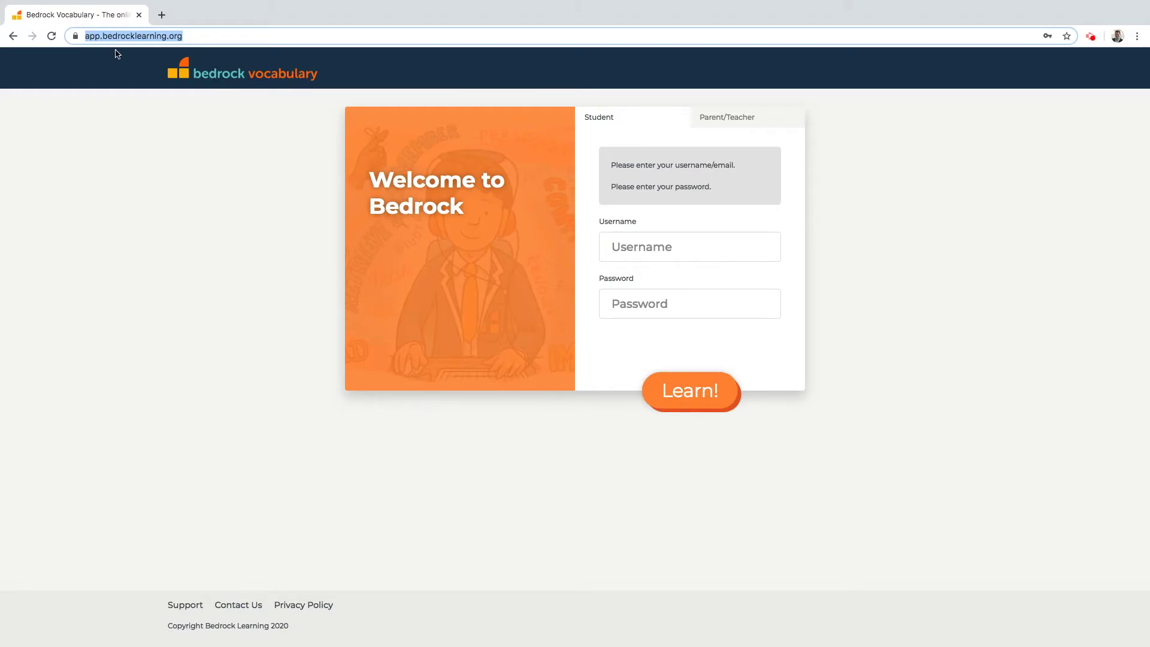
pyautogui.click(735, 123)
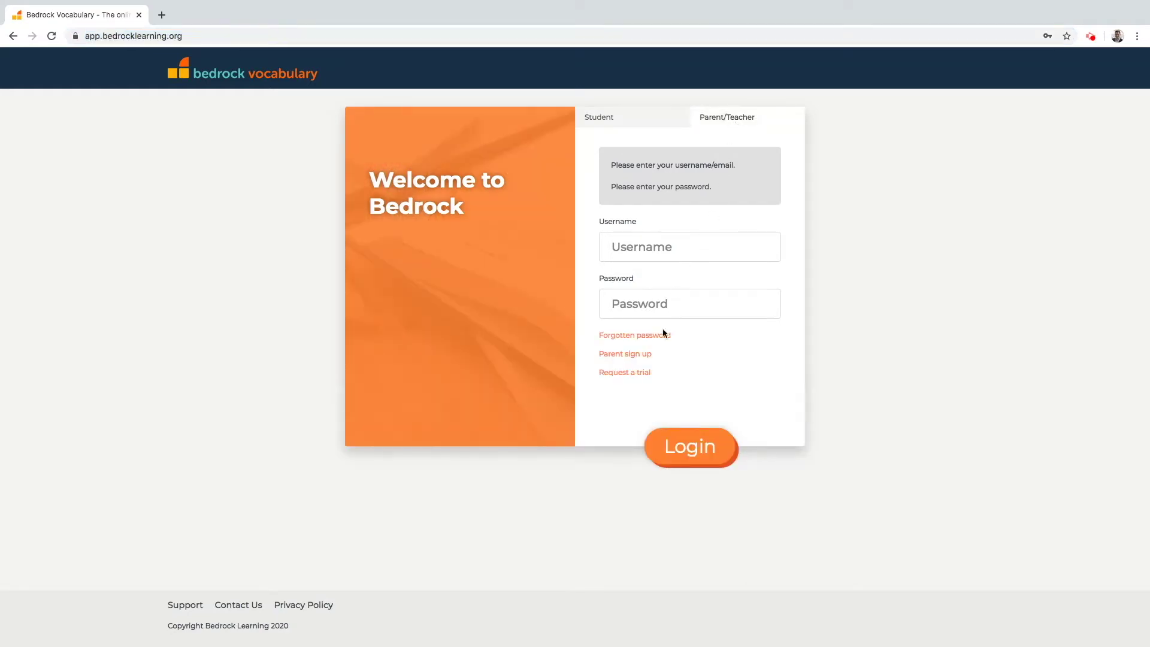
pyautogui.click(652, 359)
pyautogui.click(445, 254)
pyautogui.write('Abromavicius')
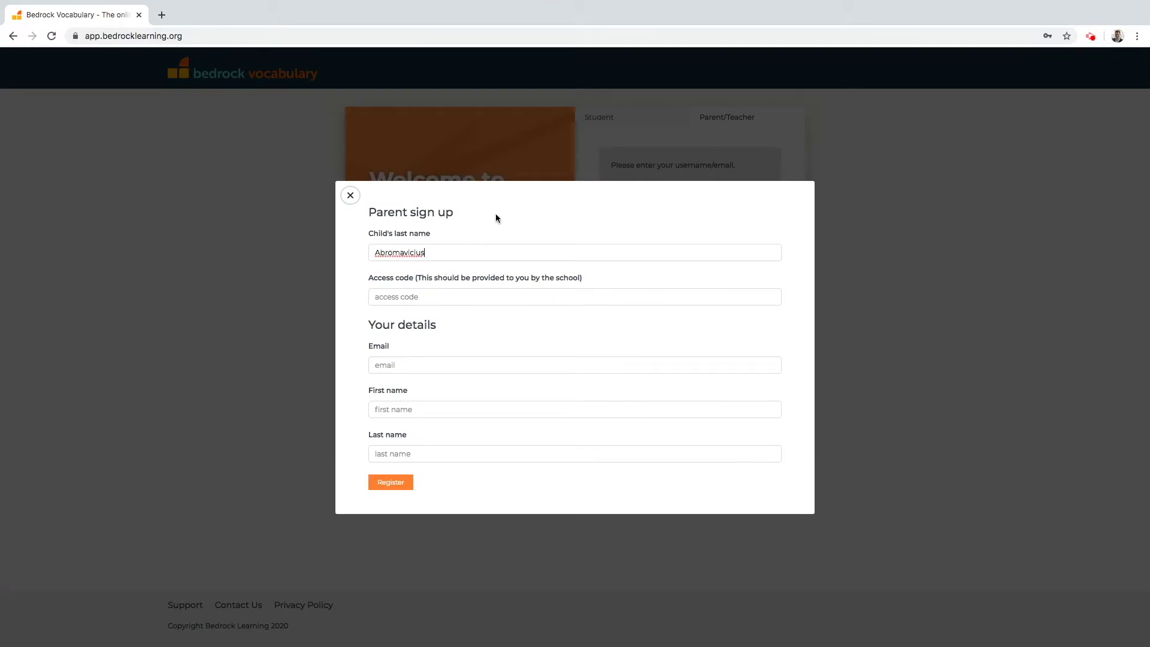
pyautogui.press('Tab')
# Add the parent's e-mail and full name, register the account, and close the dialog.
pyautogui.press('Tab')
pyautogui.press('super+v')
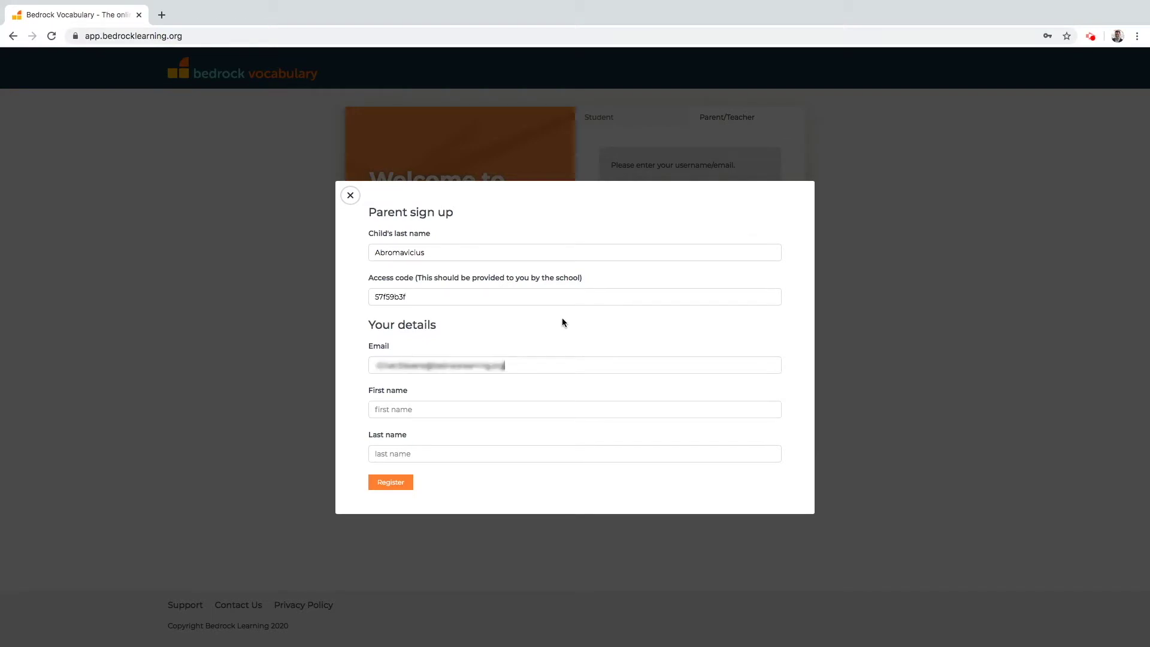
pyautogui.press('Tab')
pyautogui.click(401, 487)
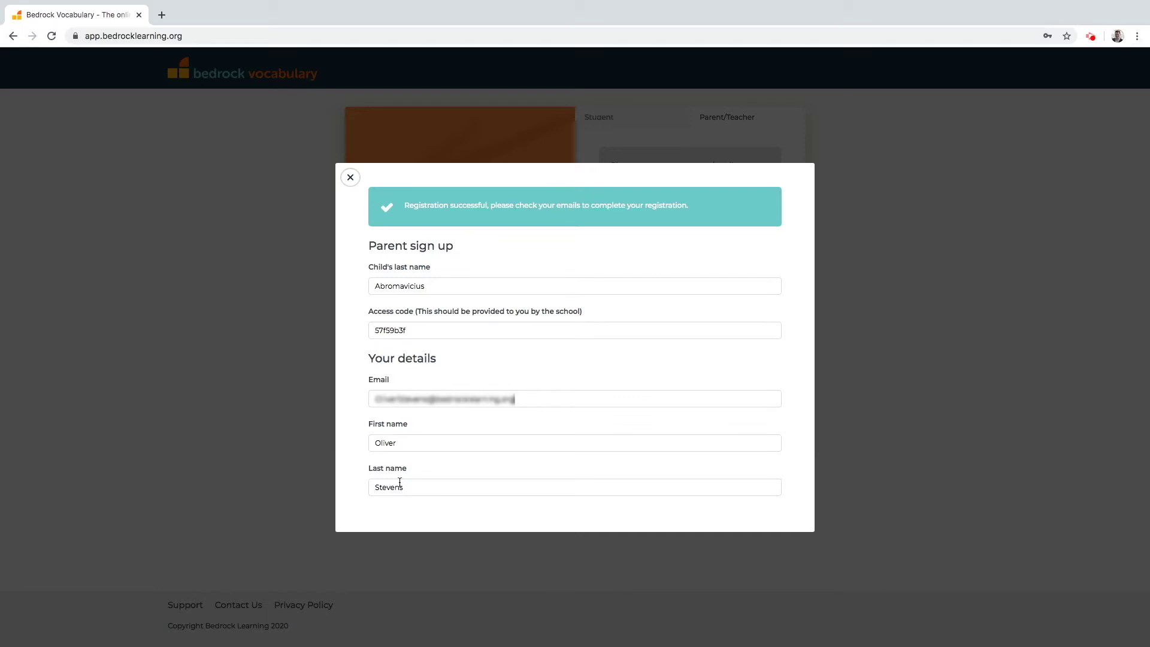
pyautogui.click(351, 179)
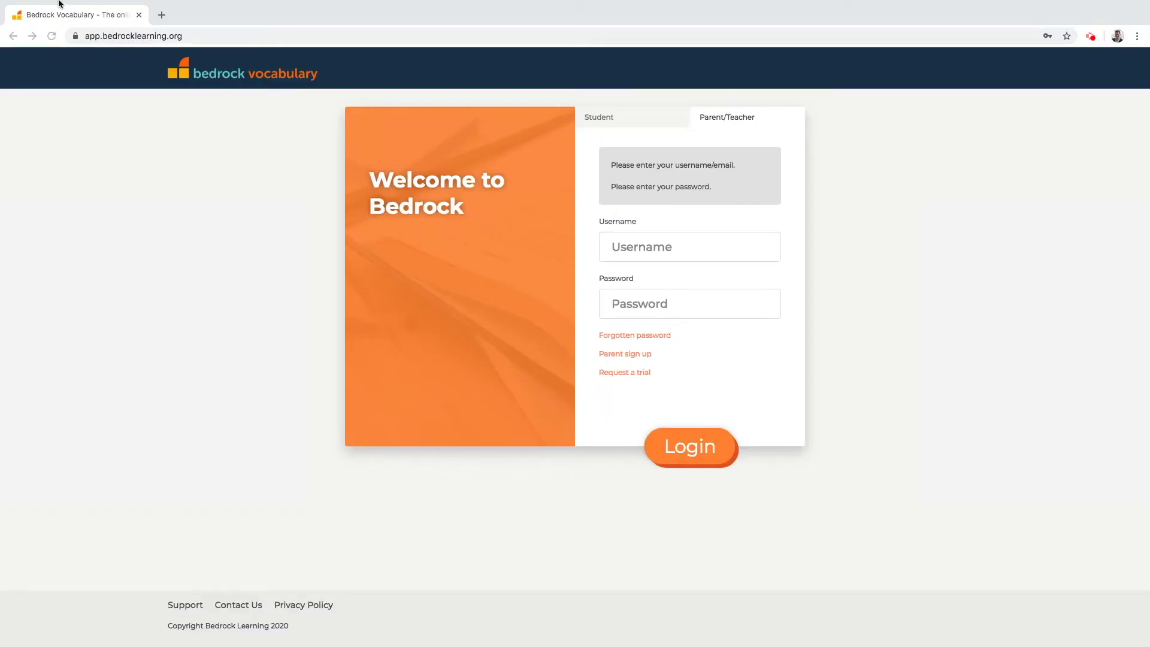
# Exit full screen, bring the parent settings into view, and reveal the account username and password.
pyautogui.moveTo(59, 3)
pyautogui.click(35, 20)
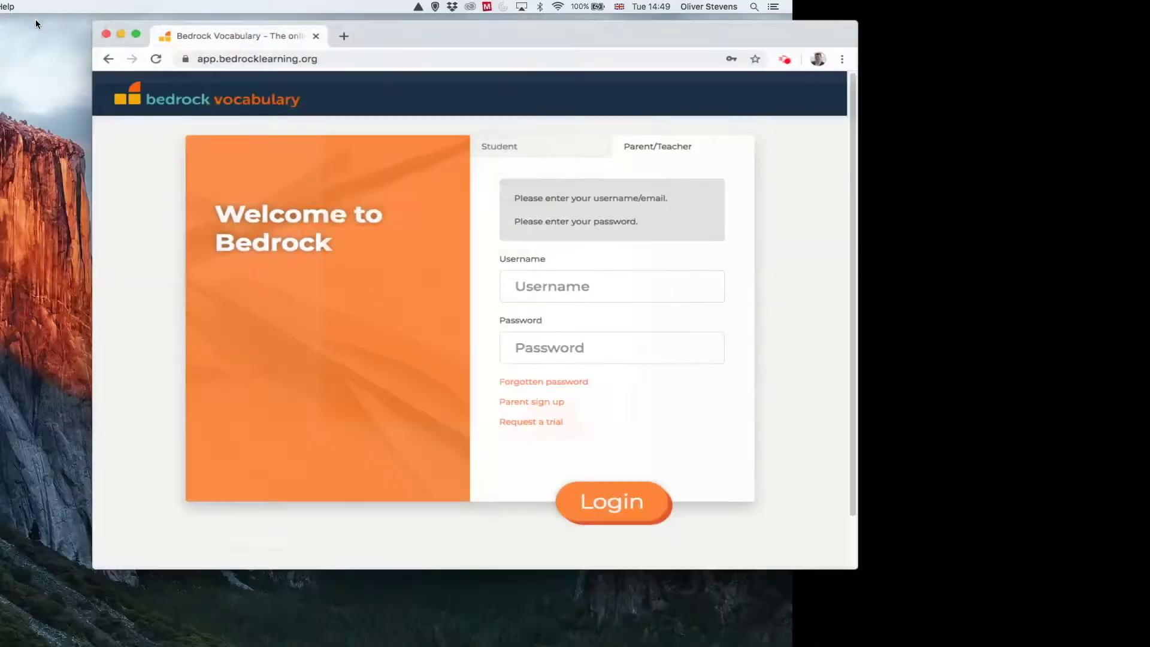
pyautogui.moveTo(1149, 75); pyautogui.dragTo(616, 90)
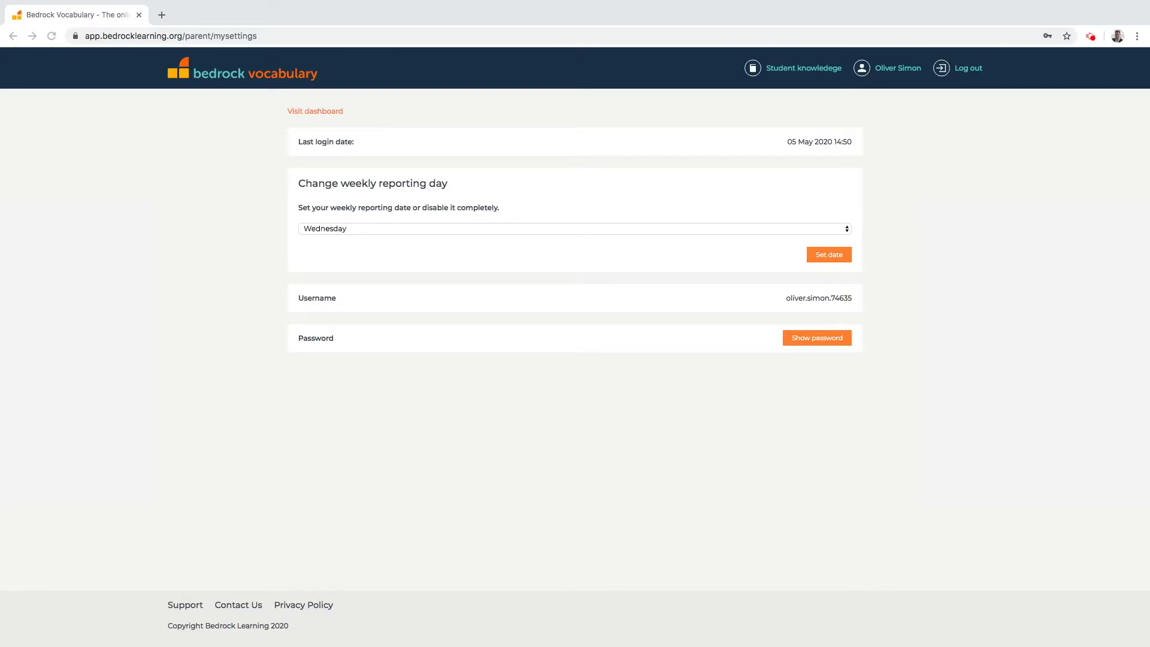
pyautogui.moveTo(852, 297); pyautogui.dragTo(783, 299)
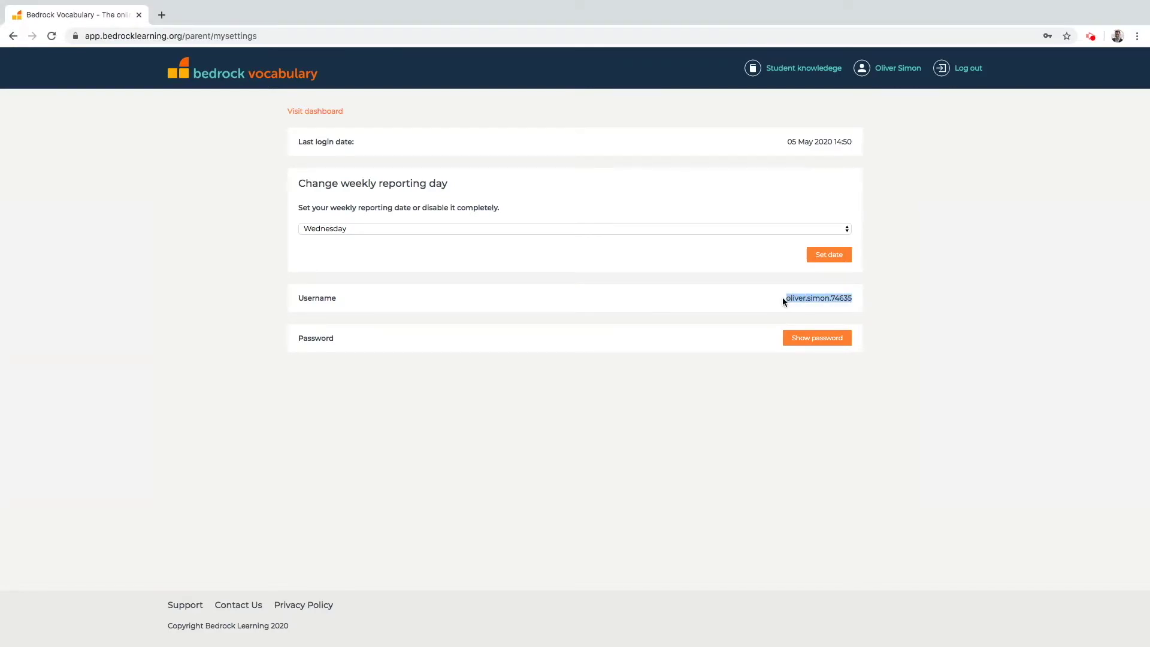
pyautogui.click(731, 301)
pyautogui.click(804, 340)
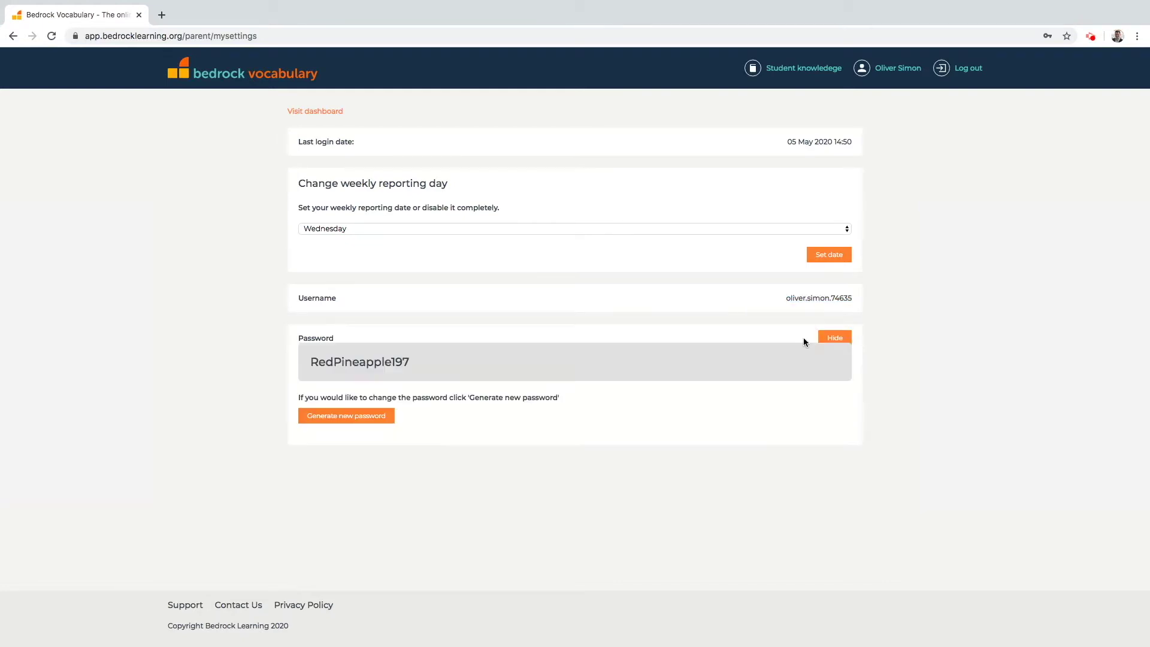
pyautogui.moveTo(435, 371); pyautogui.dragTo(322, 356)
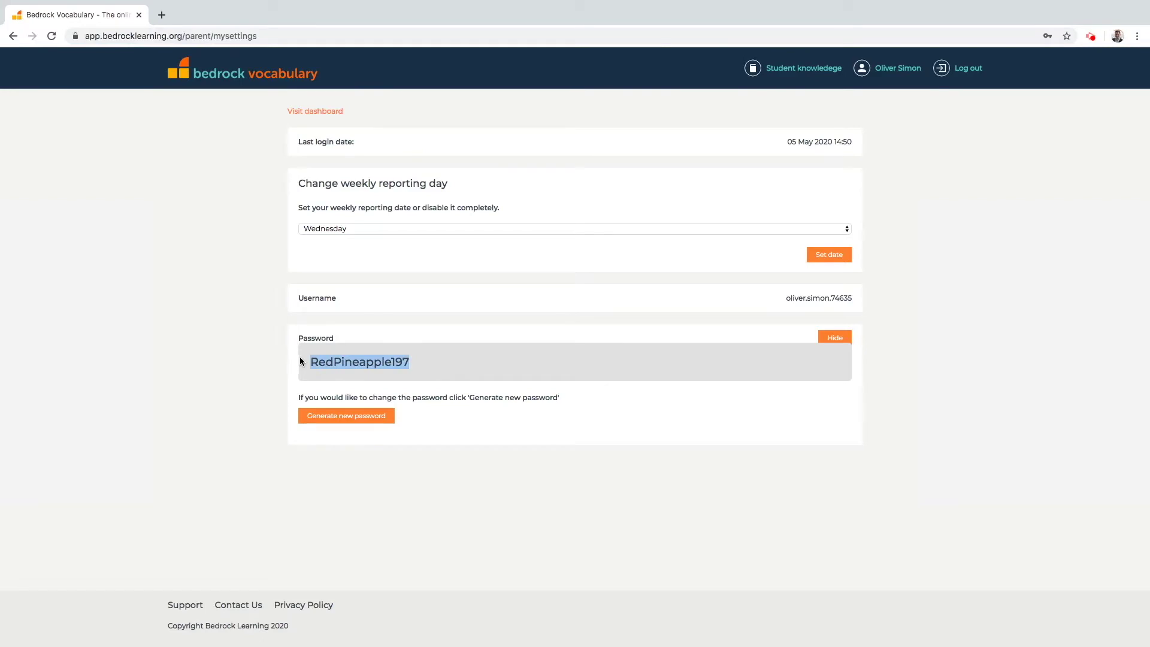
pyautogui.click(361, 382)
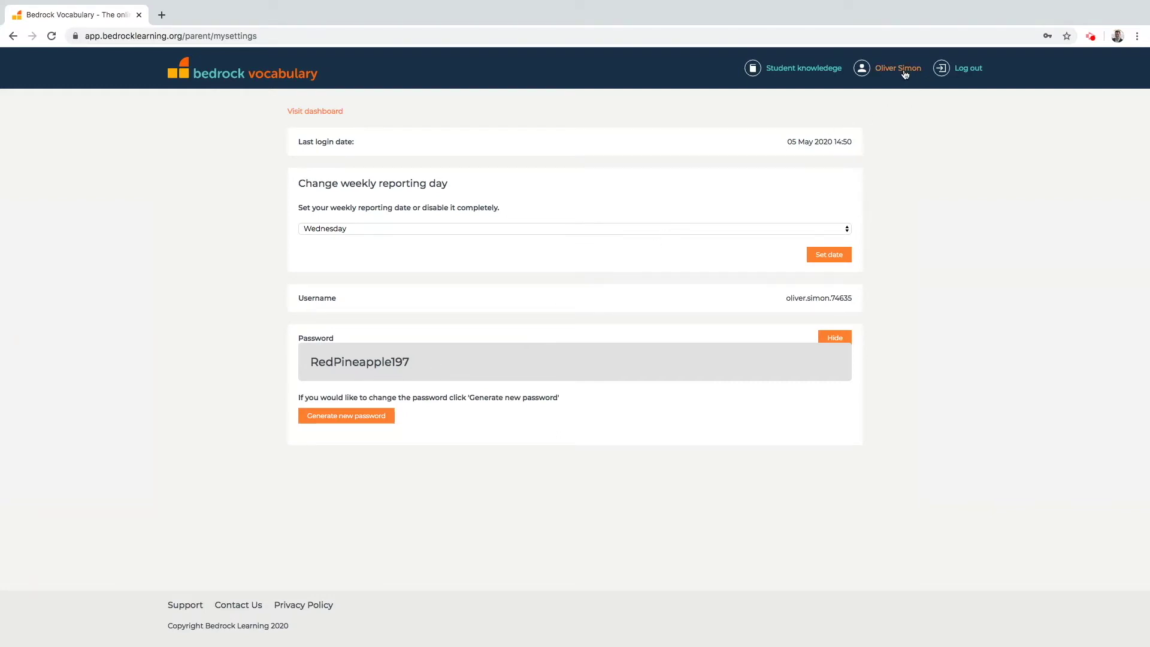
# Save Wednesday as the weekly reporting day, then open the Student knowledge organiser.
pyautogui.click(808, 230)
pyautogui.click(808, 230)
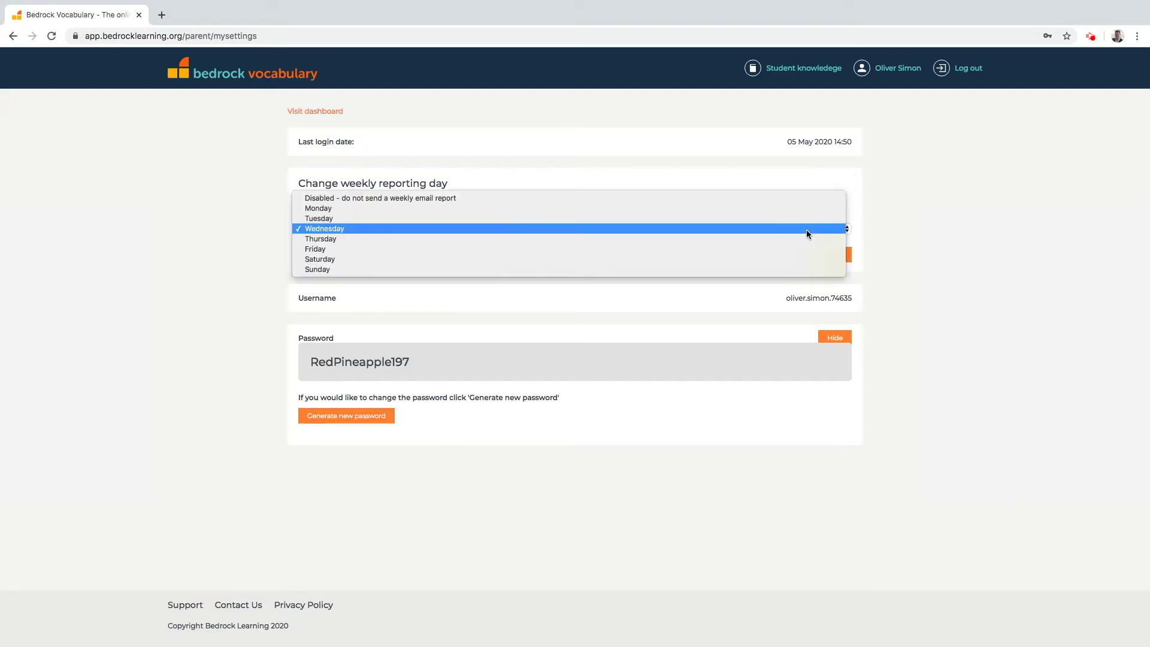
pyautogui.click(795, 228)
pyautogui.click(814, 252)
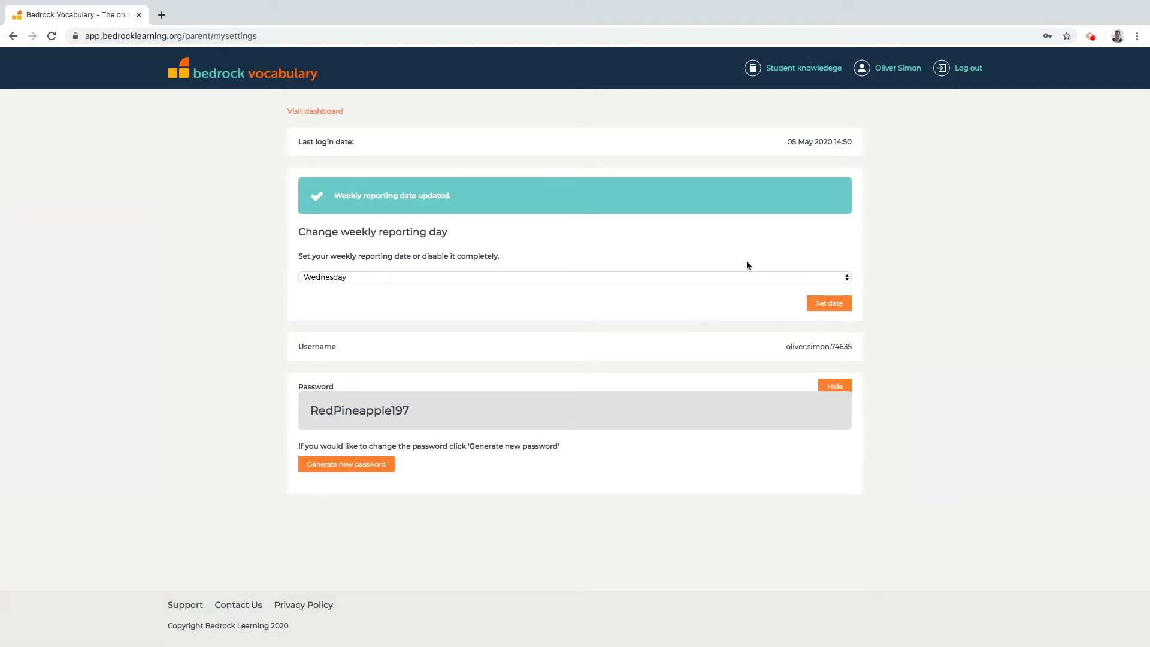
pyautogui.click(783, 69)
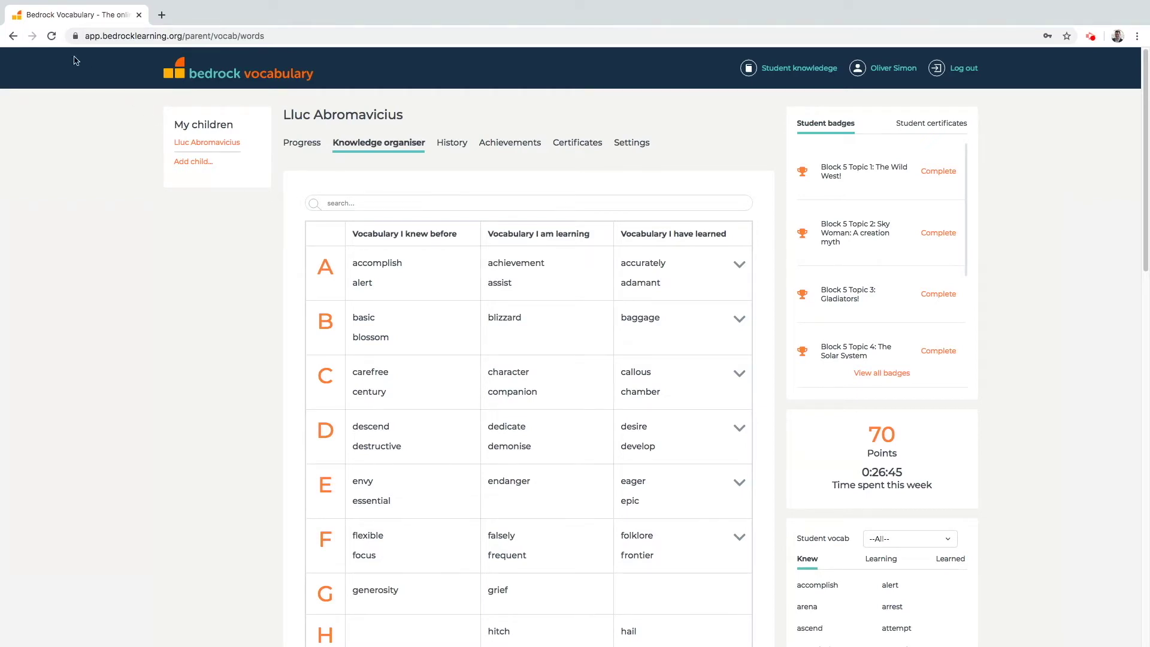
# Leave full screen and switch to the second Chrome window showing the student's progress page.
pyautogui.moveTo(25, 2)
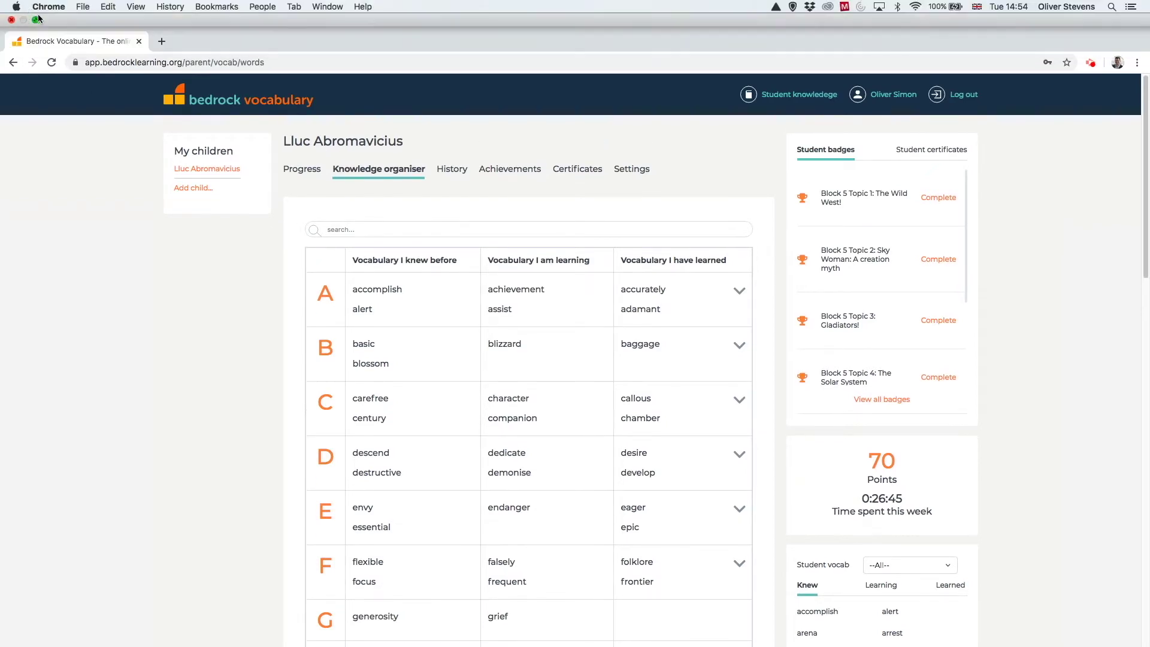
pyautogui.click(36, 22)
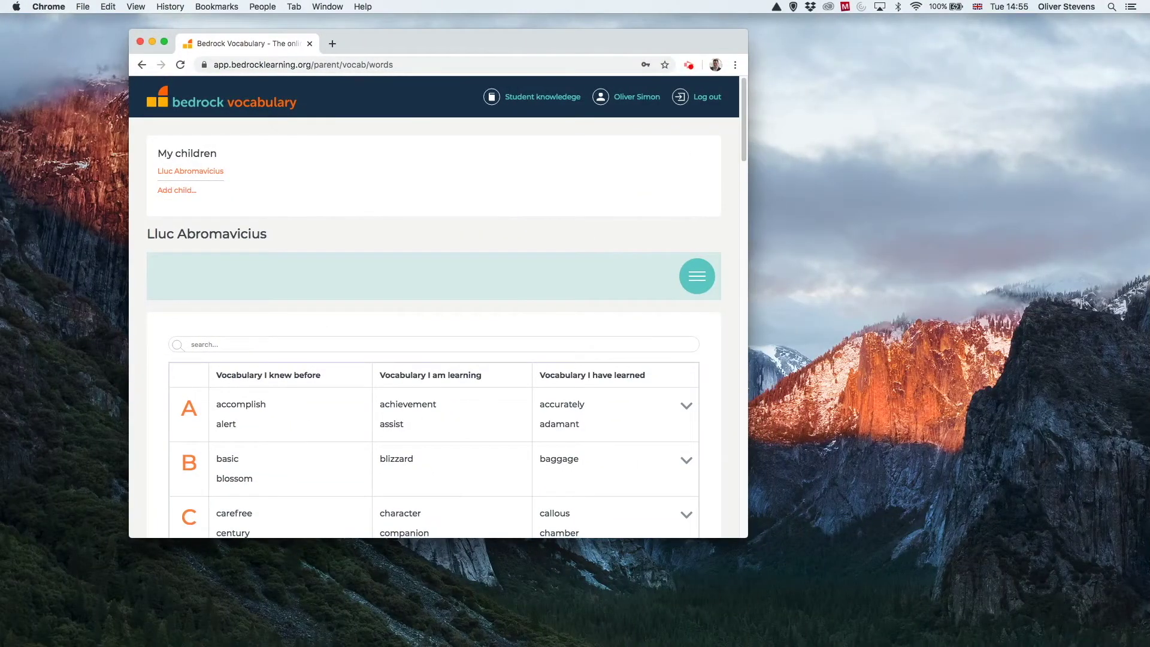
pyautogui.press('super+grave')
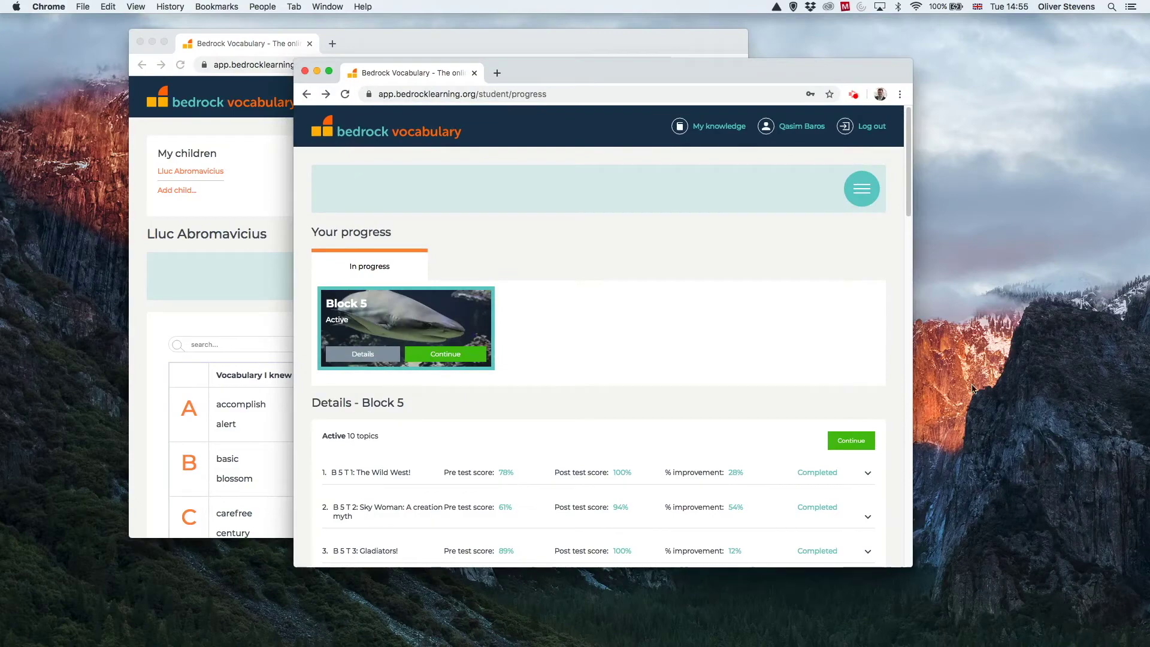
# Make the student window full screen and continue Block 5 into Lesson 32 of Shark!
pyautogui.click(329, 72)
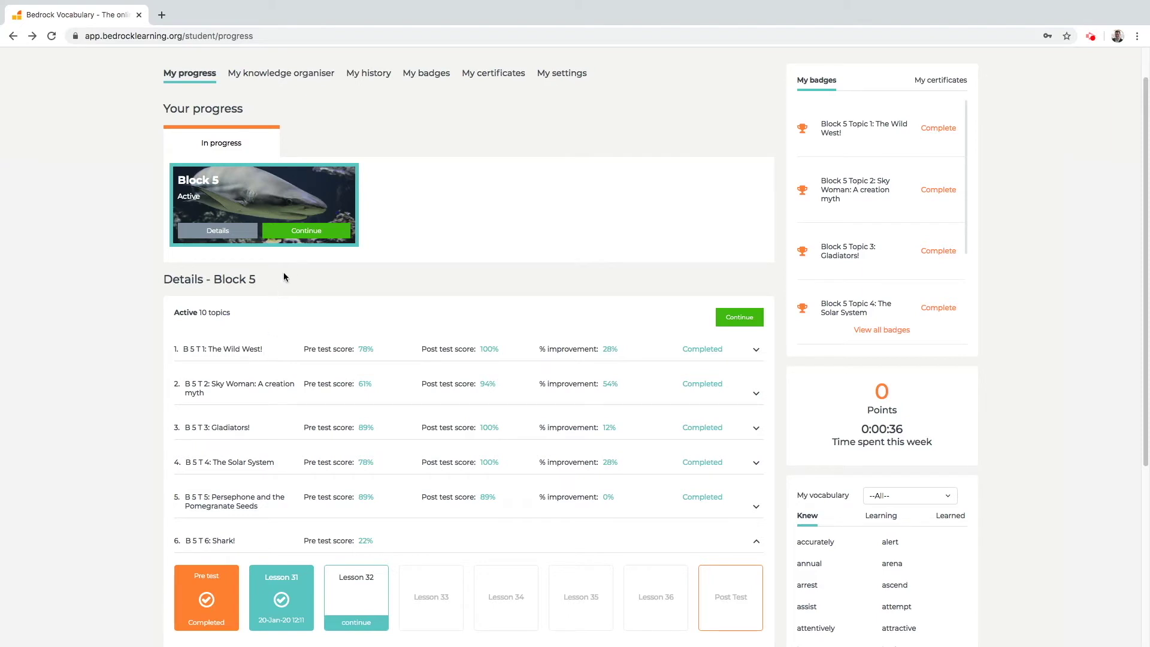
pyautogui.click(309, 236)
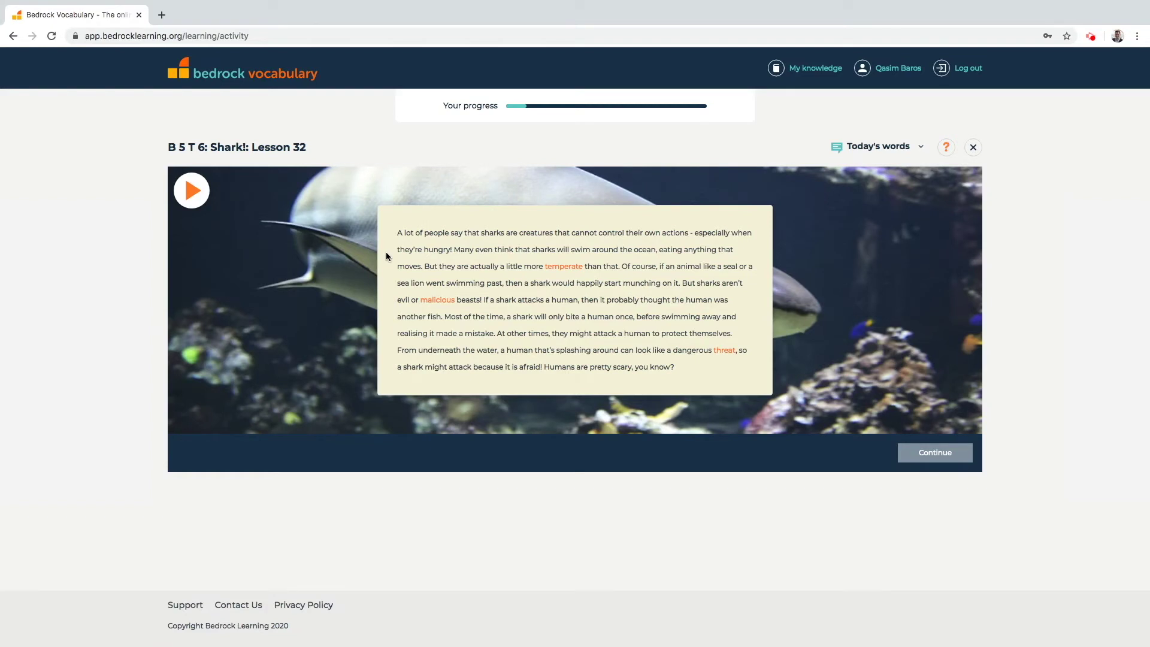
# Look up 'temperate', answer the shark question with 'self-controlled', then exit to the progress page.
pyautogui.click(559, 268)
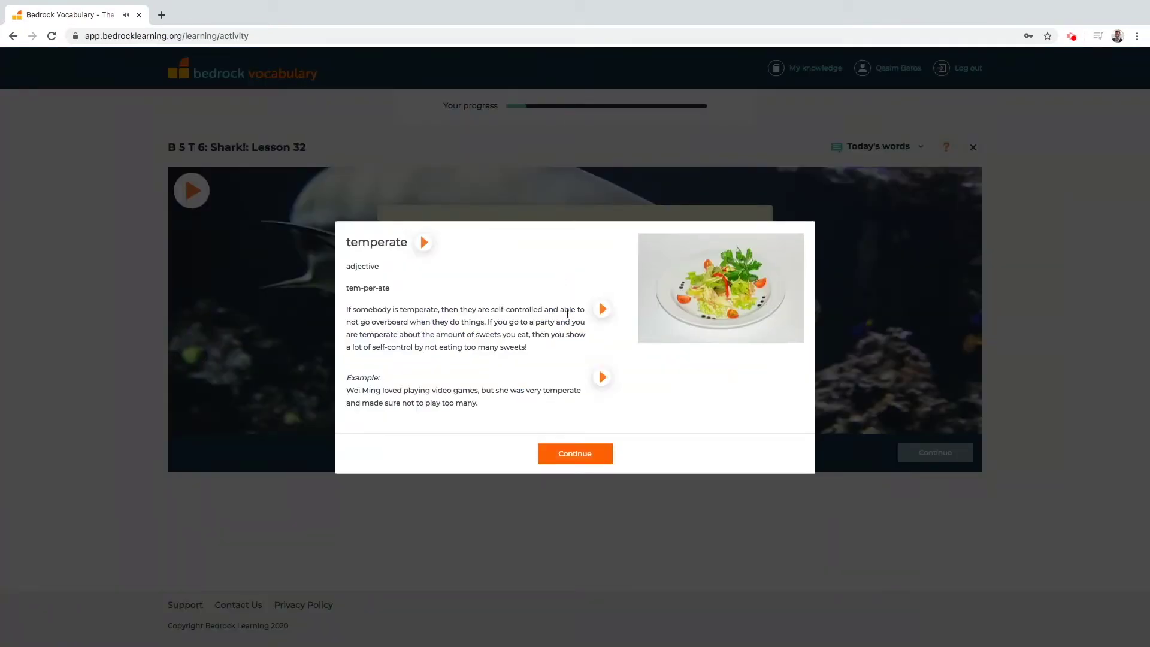
pyautogui.click(596, 453)
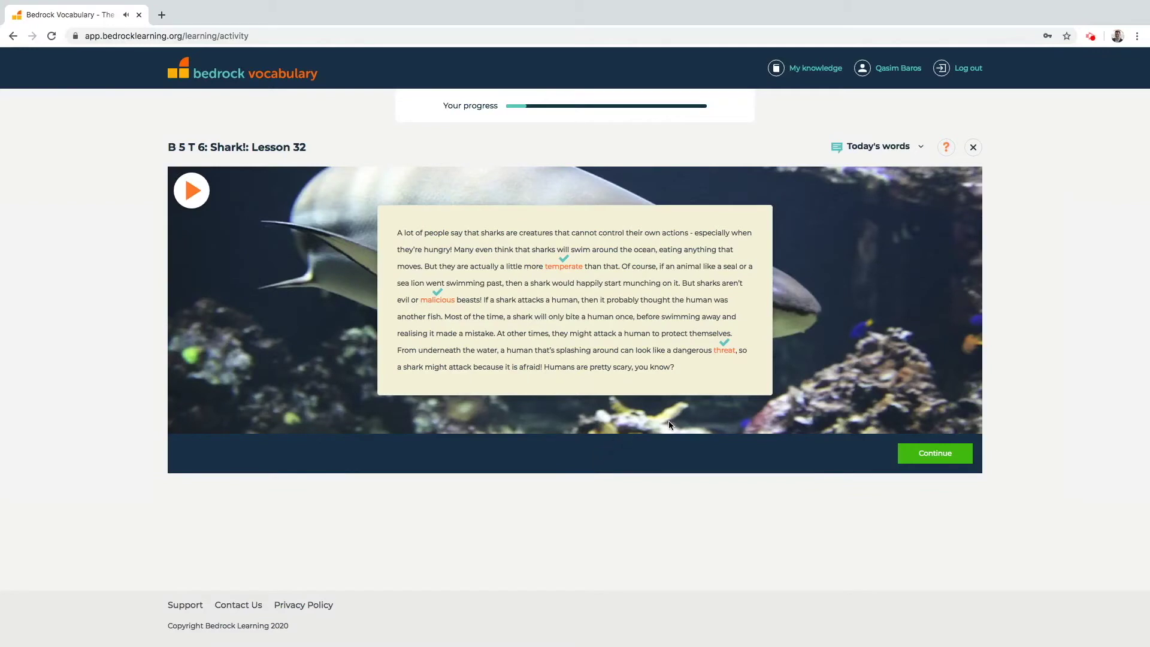
pyautogui.click(934, 456)
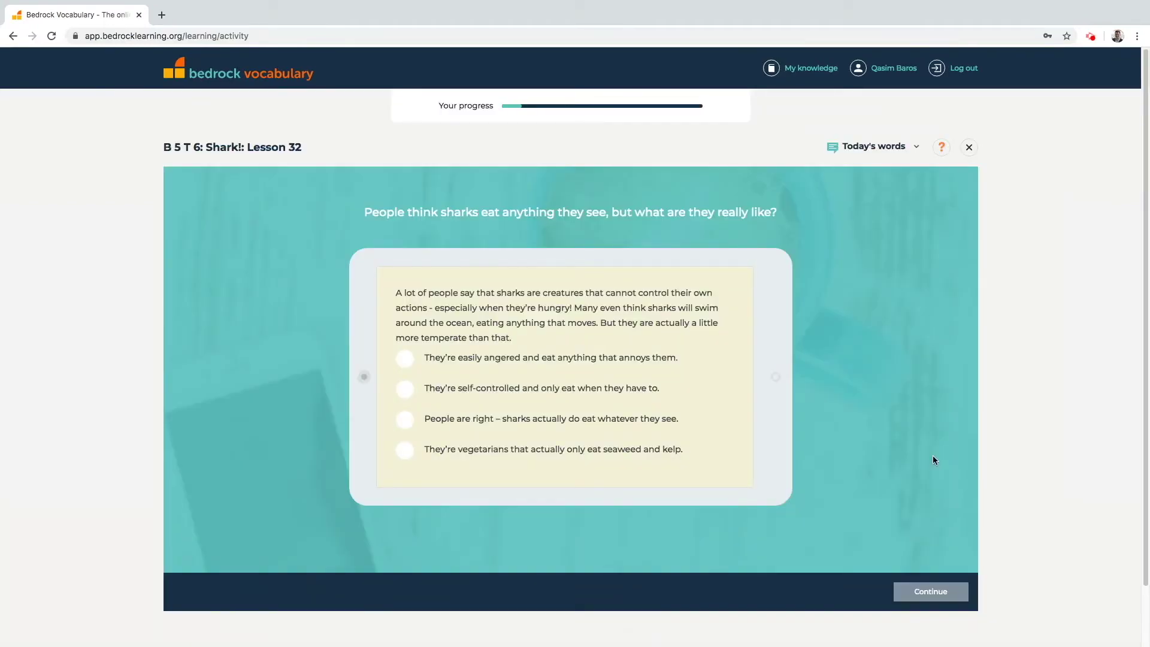
pyautogui.click(539, 388)
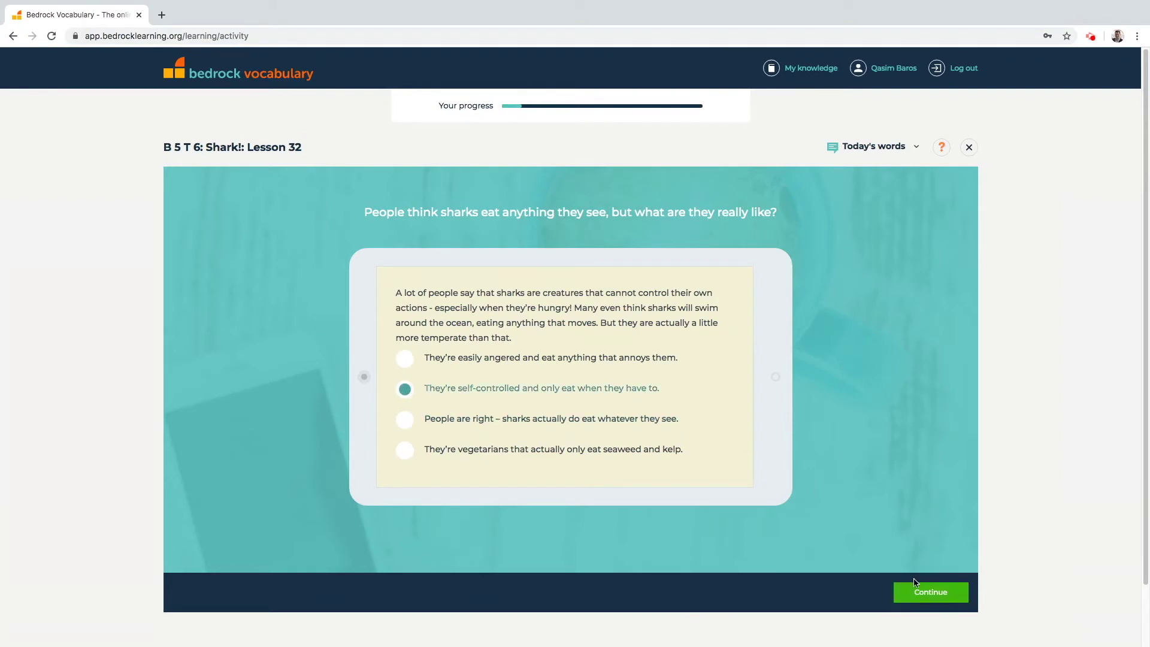
pyautogui.click(922, 592)
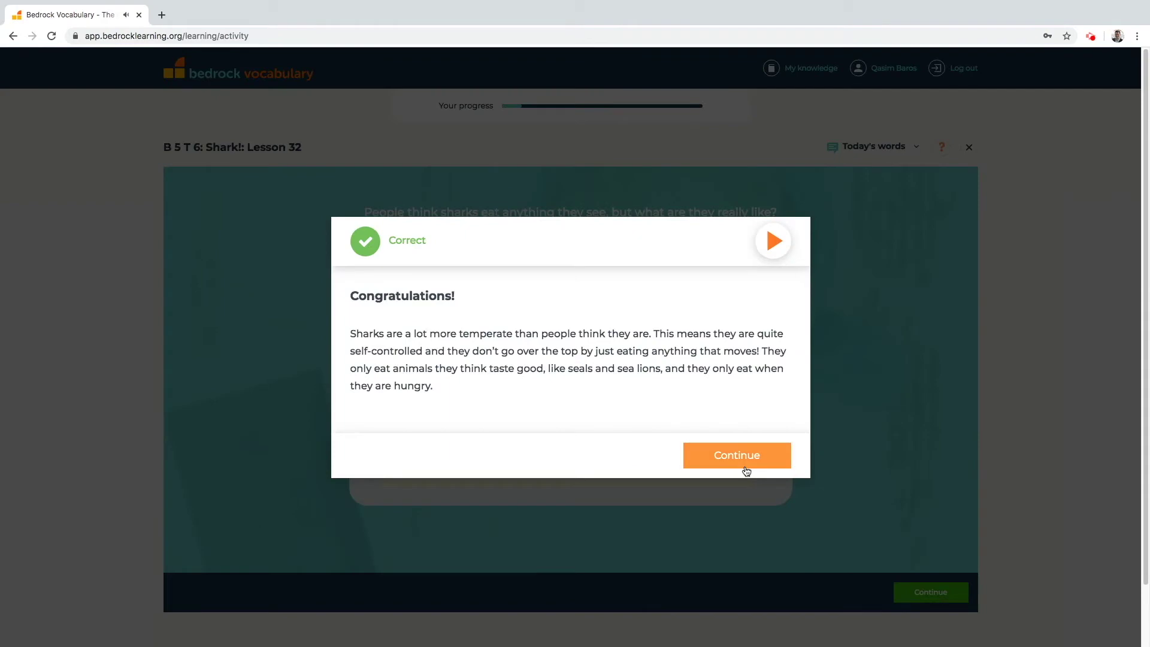
pyautogui.click(745, 465)
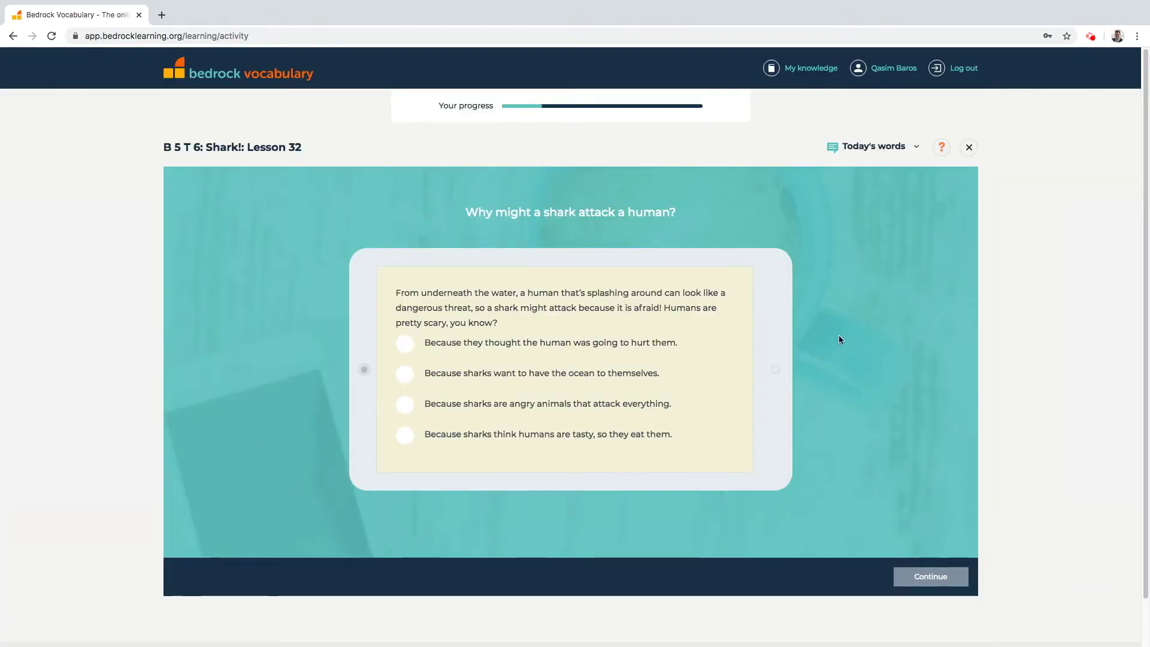
pyautogui.click(969, 148)
pyautogui.scroll(-2, 465, 343)
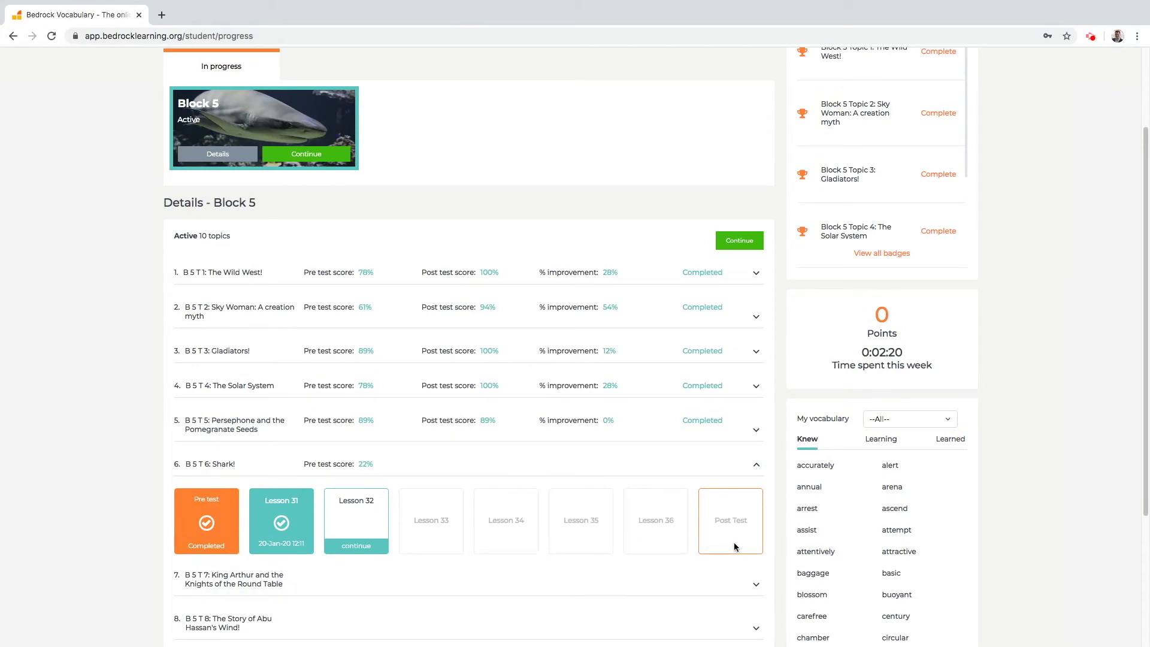
# Take the student window out of full screen and show the parent dashboard window full screen.
pyautogui.moveTo(41, 23)
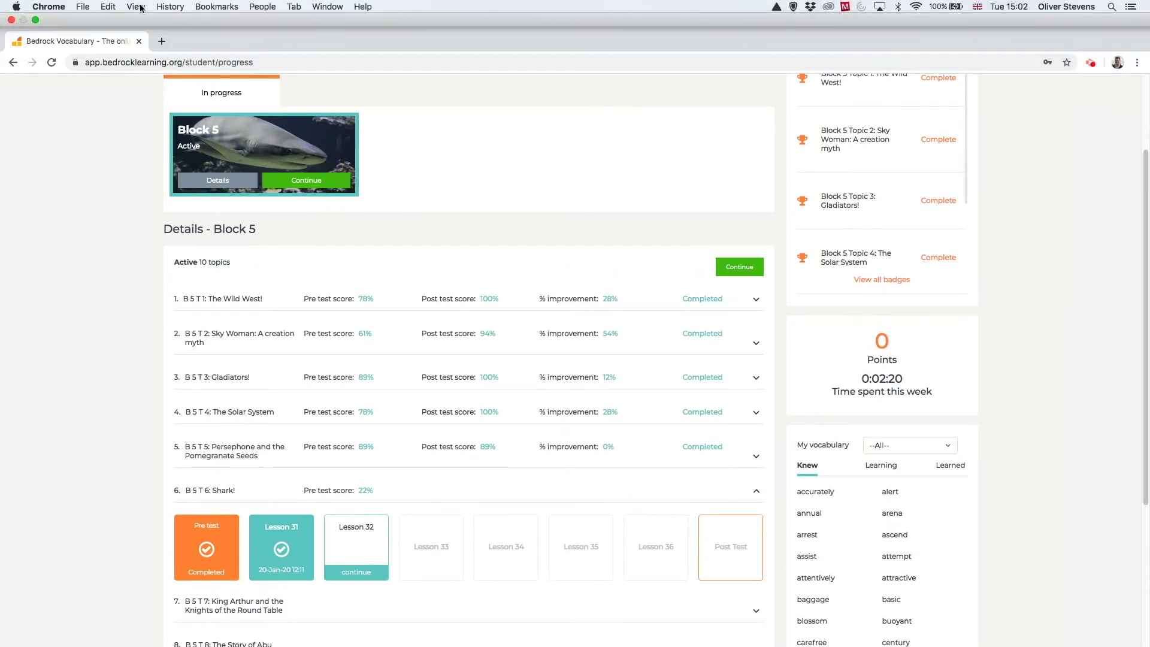
pyautogui.click(36, 20)
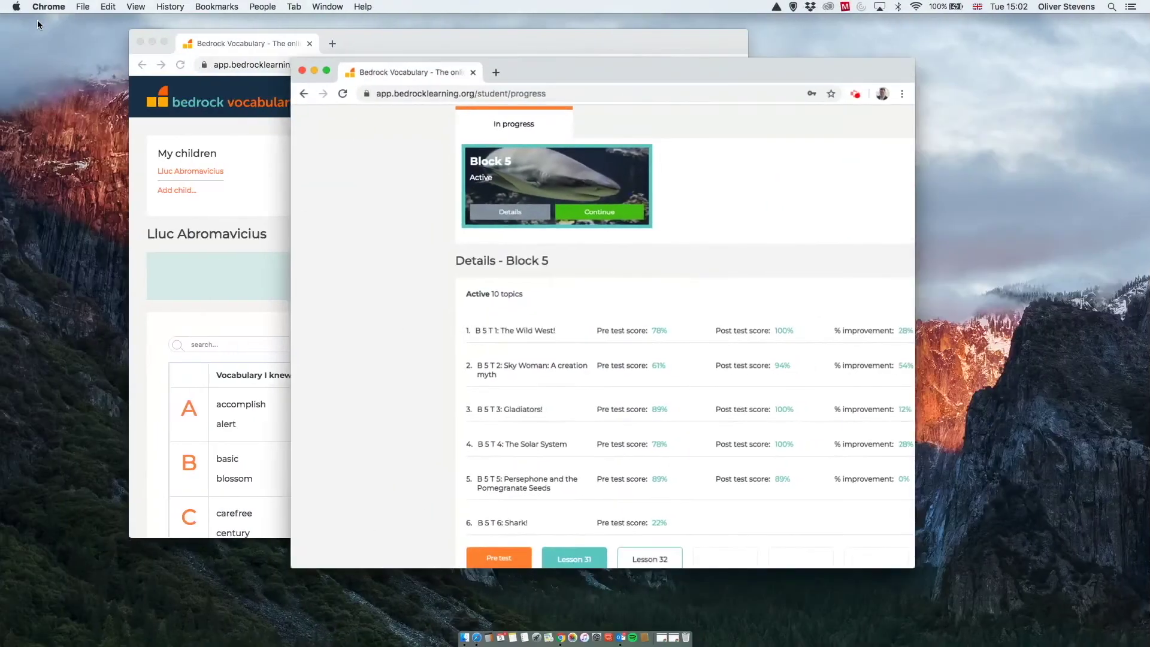
pyautogui.click(362, 43)
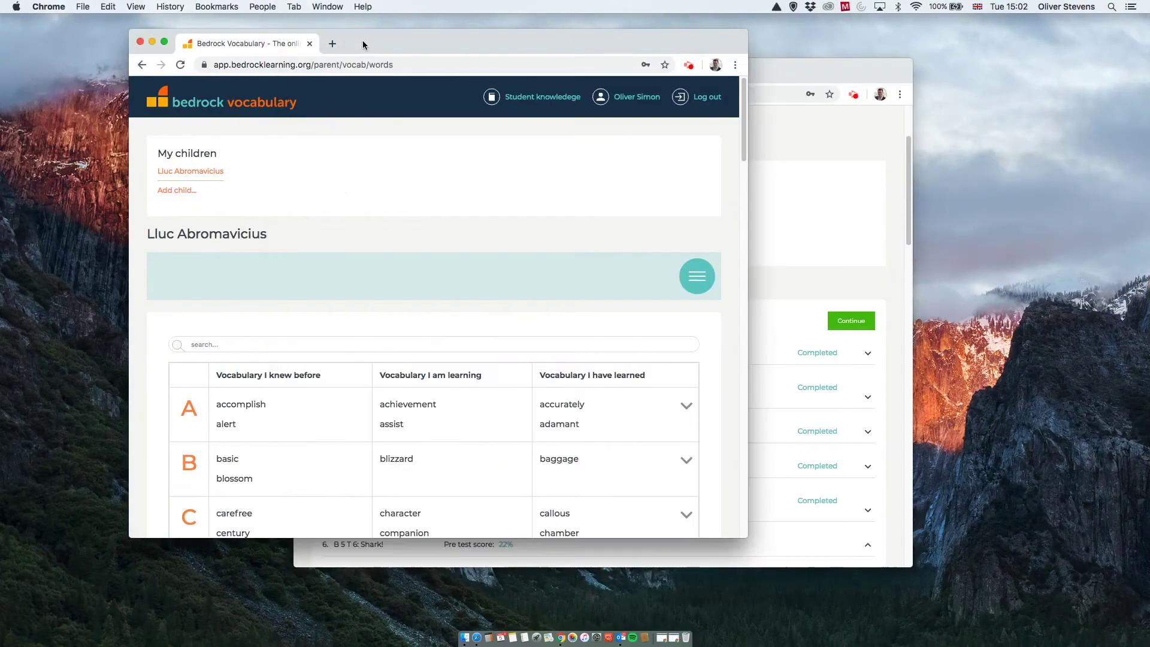
pyautogui.click(166, 42)
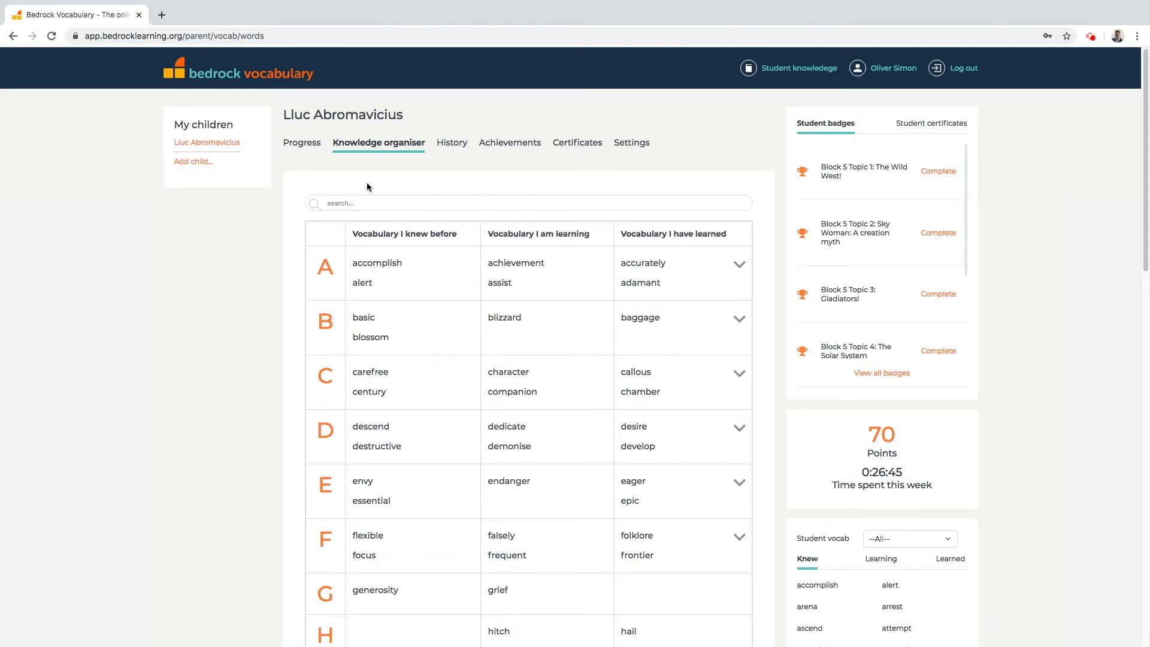
# Open the Progress tab showing Activity report, Attainment and Curriculum progress cards.
pyautogui.click(299, 149)
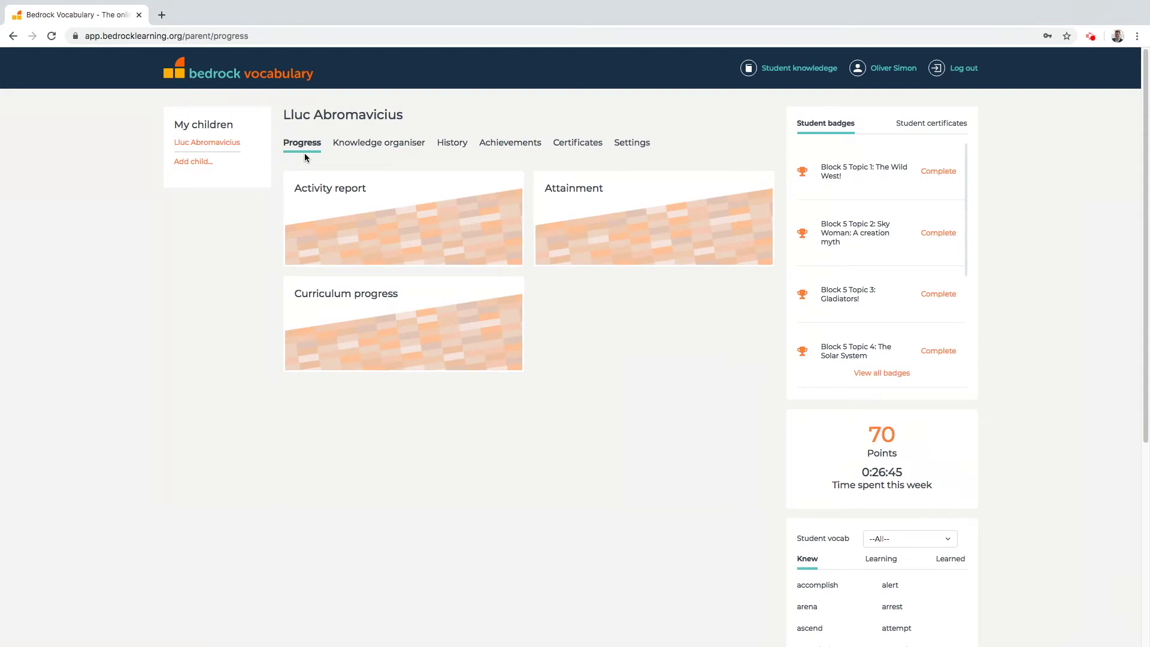
# Open Curriculum progress, expand Block 5 to review its topic scores, and go back to the dashboard.
pyautogui.click(345, 323)
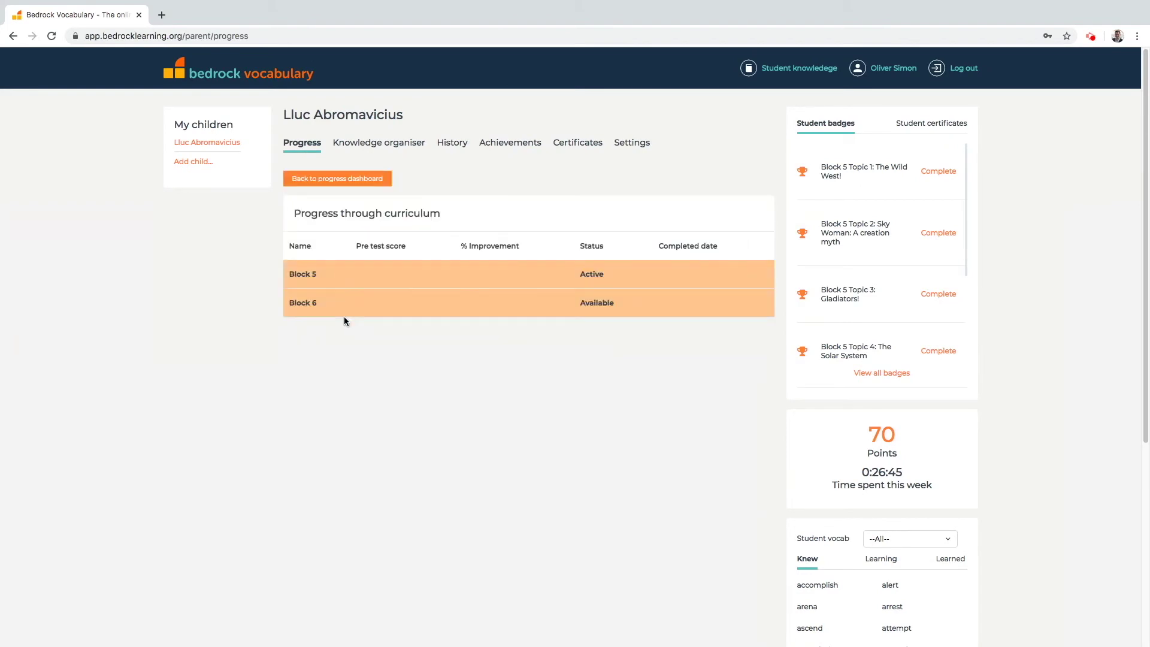
pyautogui.click(390, 282)
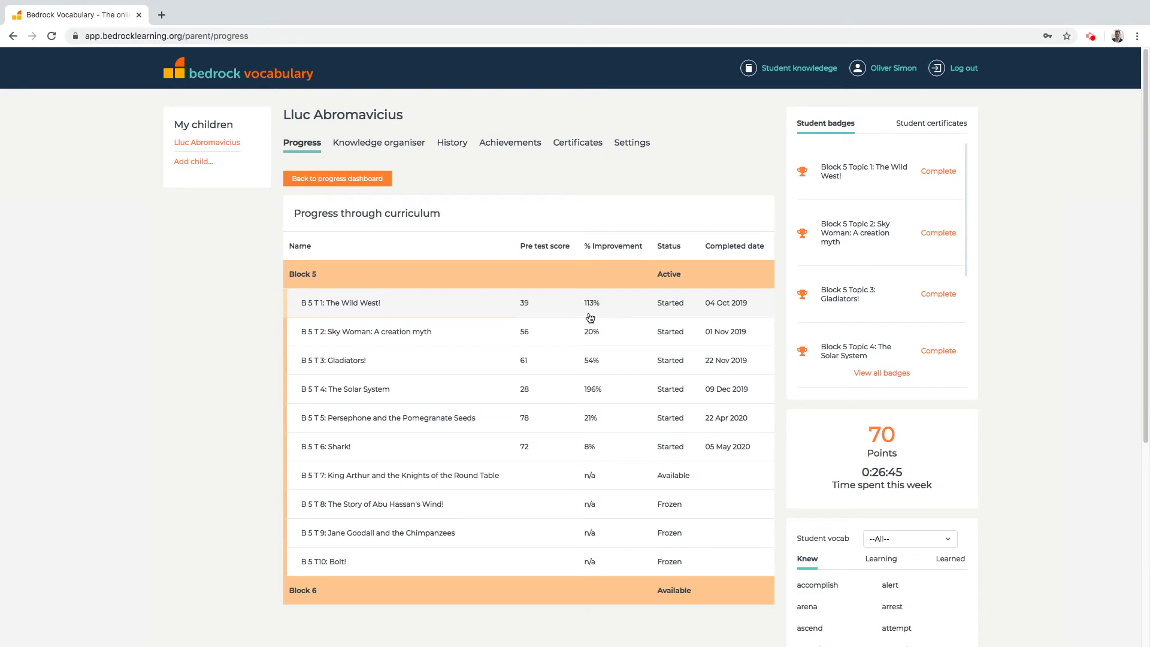
pyautogui.click(353, 180)
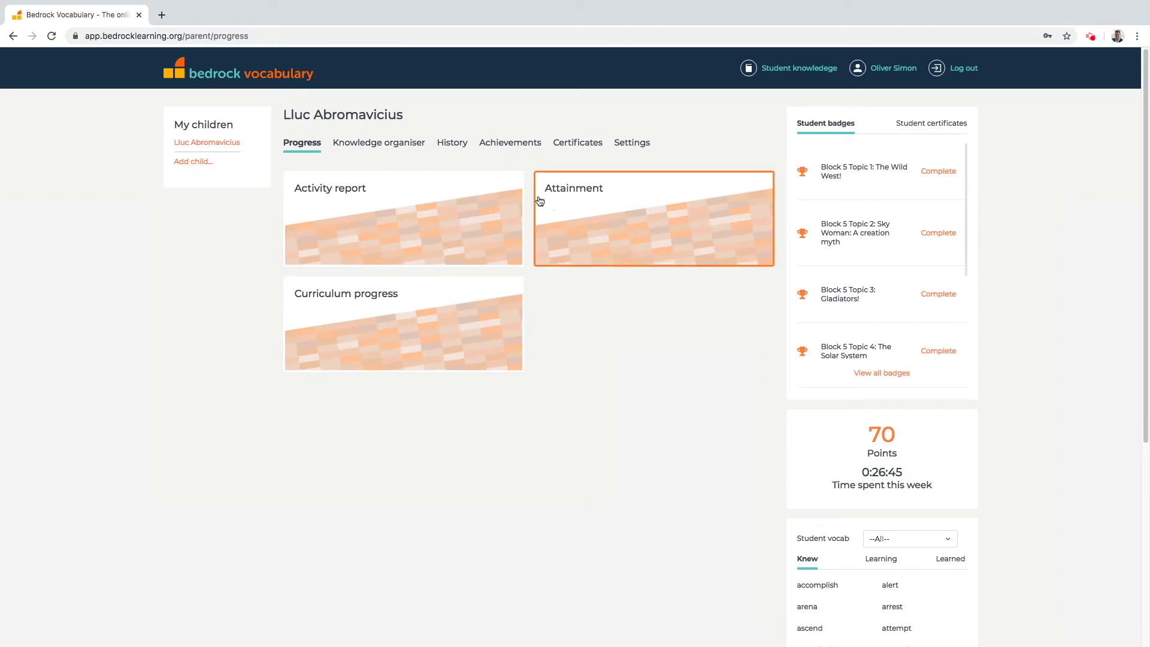
# Open the Attainment report and load scores from April 14 to May 12, 2020.
pyautogui.click(618, 220)
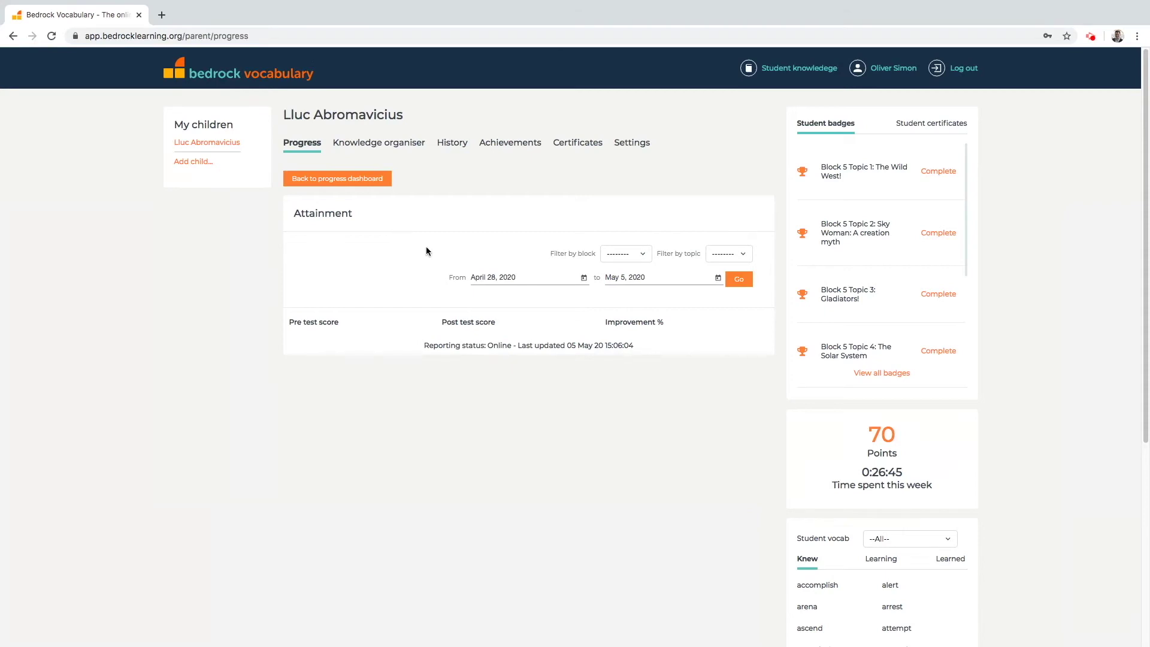
pyautogui.click(584, 278)
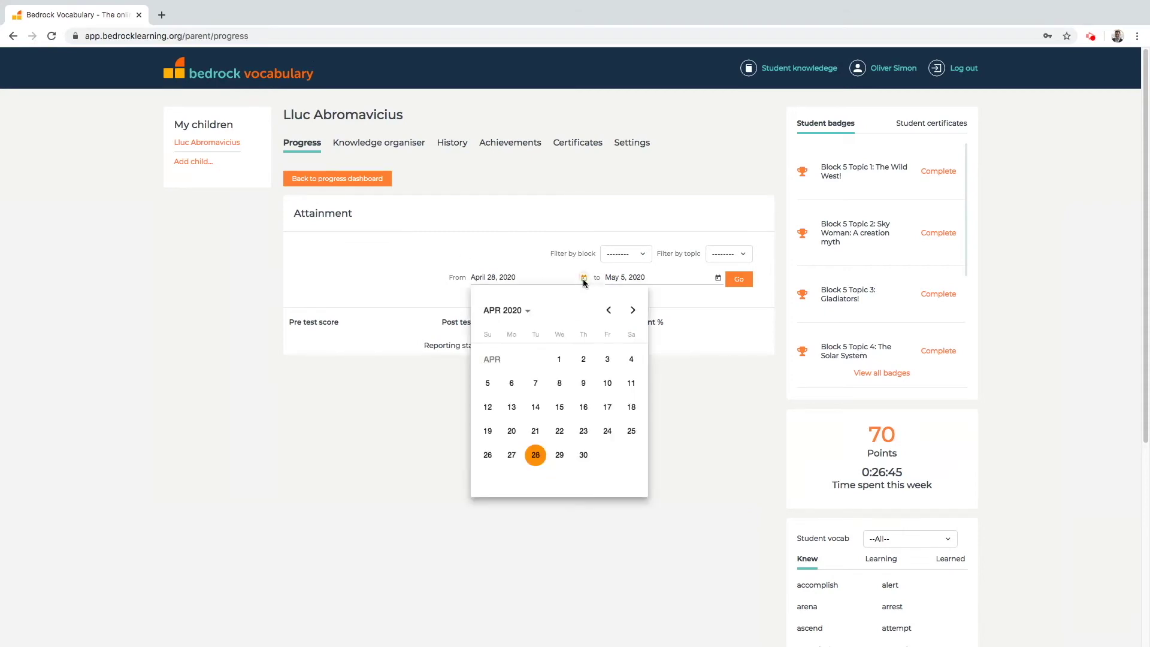
pyautogui.click(536, 405)
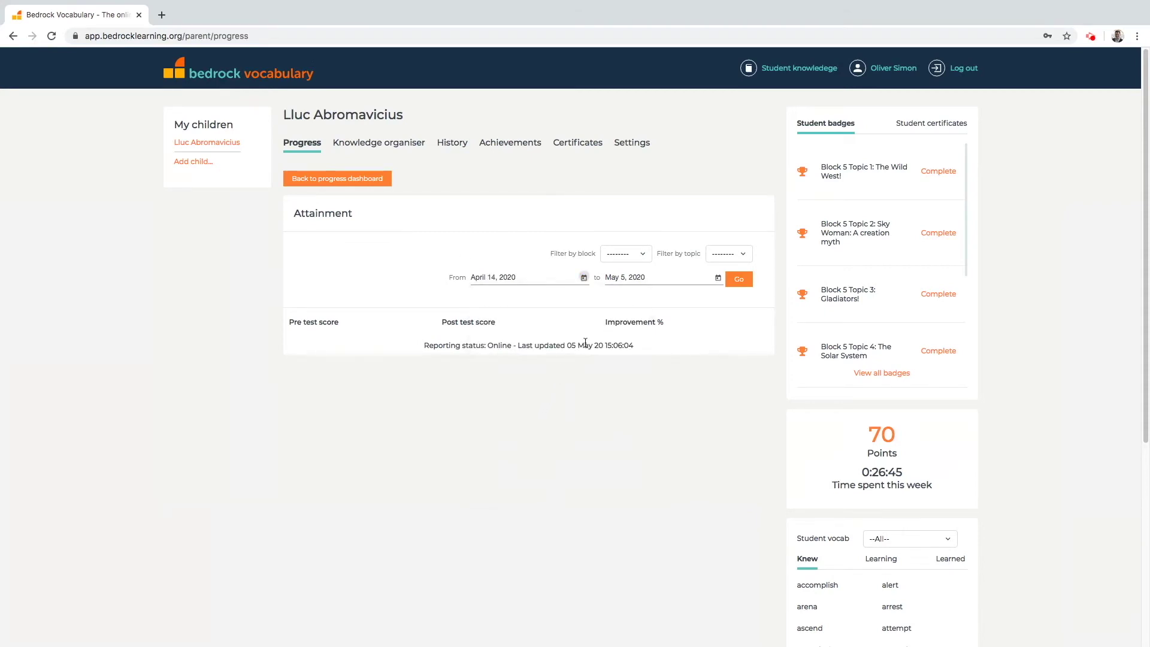
pyautogui.click(717, 278)
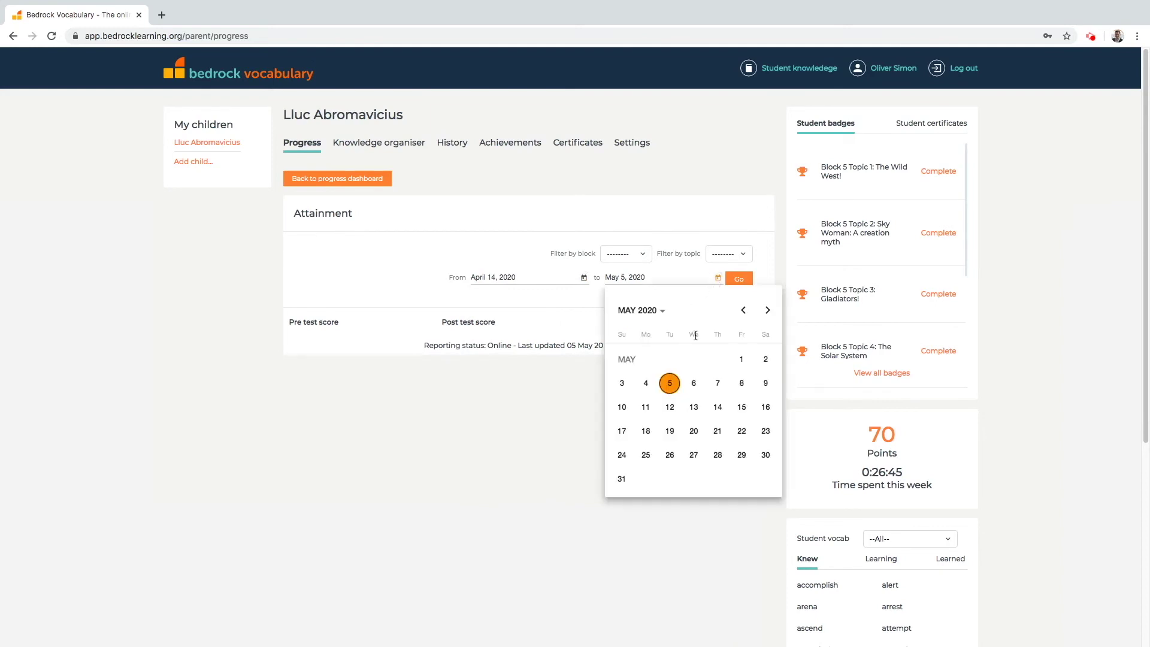
pyautogui.click(675, 407)
pyautogui.click(735, 282)
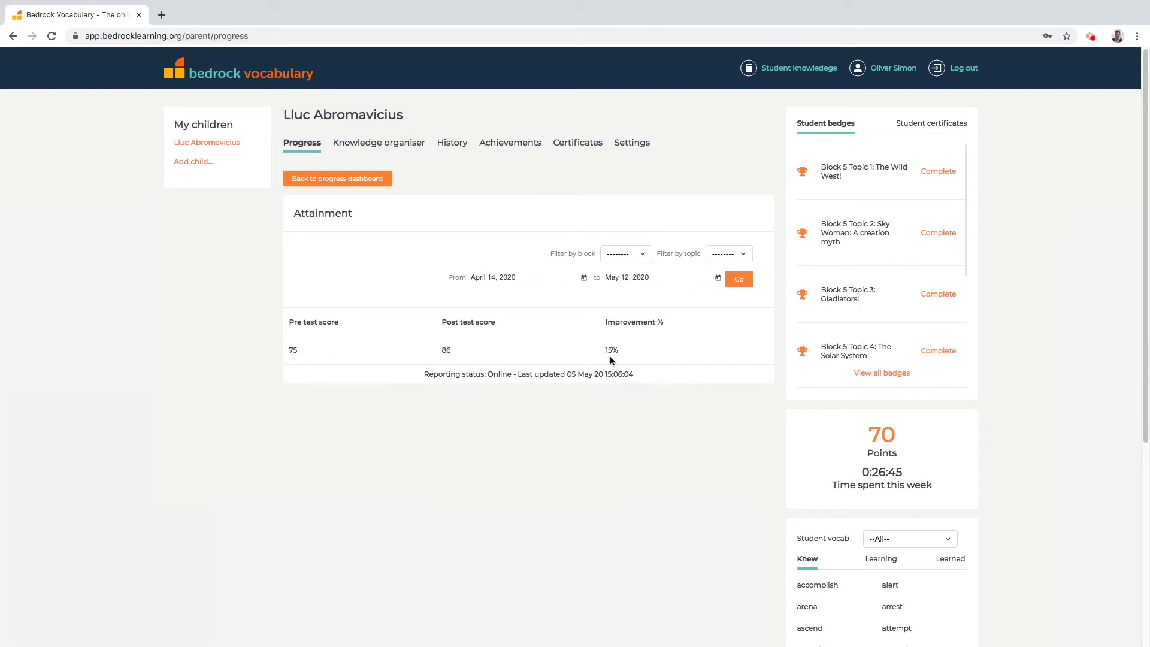
# Filter attainment to Block 5's B 5 T 6: Shark! topic, then return to the dashboard.
pyautogui.click(642, 256)
pyautogui.click(641, 264)
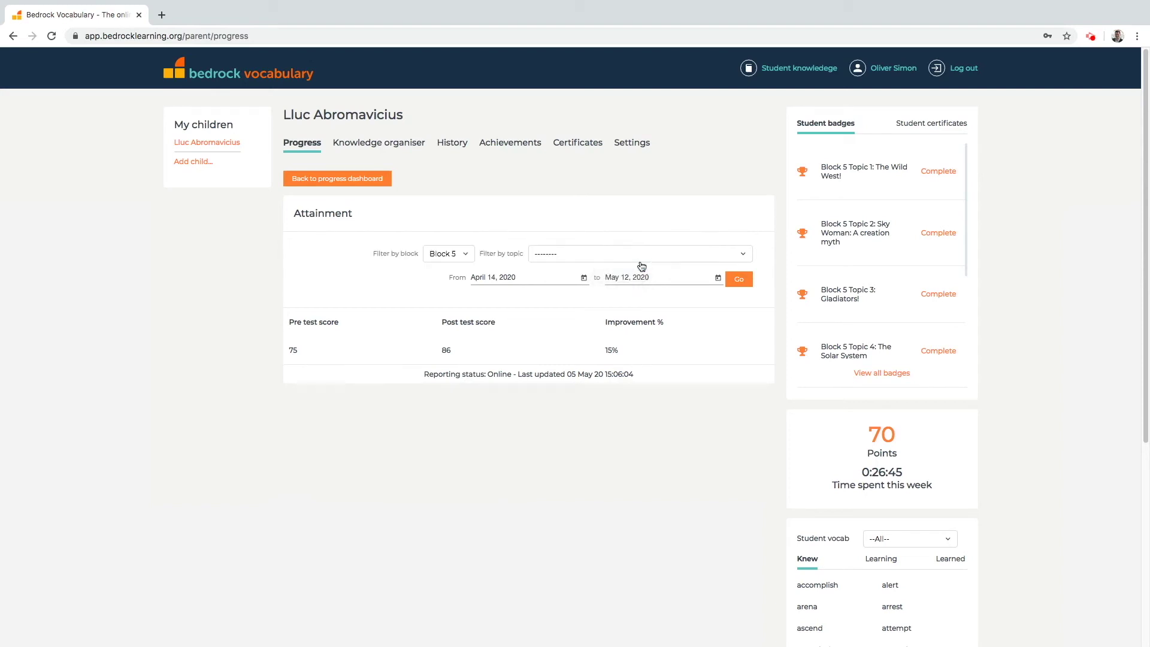
pyautogui.click(651, 260)
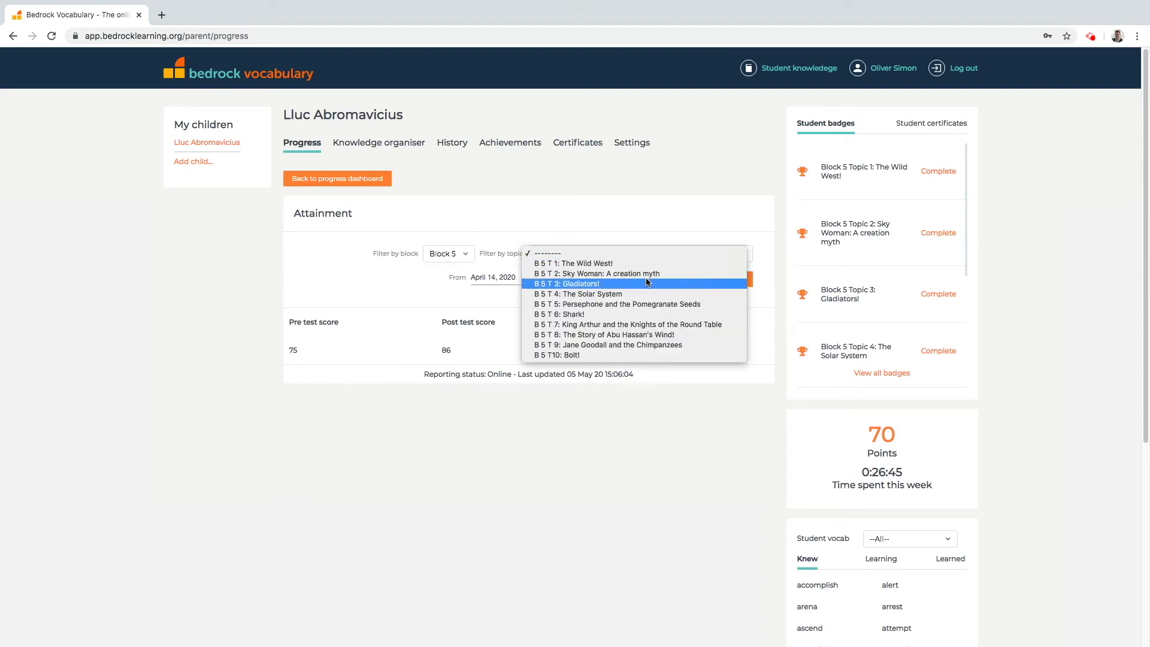
pyautogui.click(640, 315)
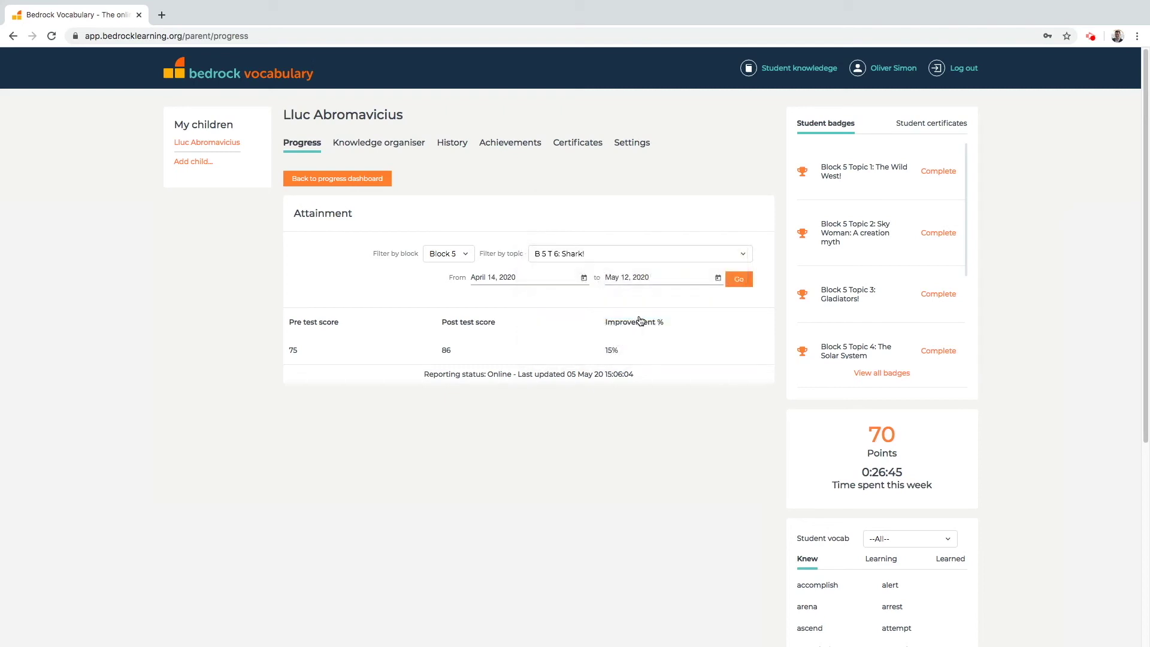
pyautogui.click(745, 286)
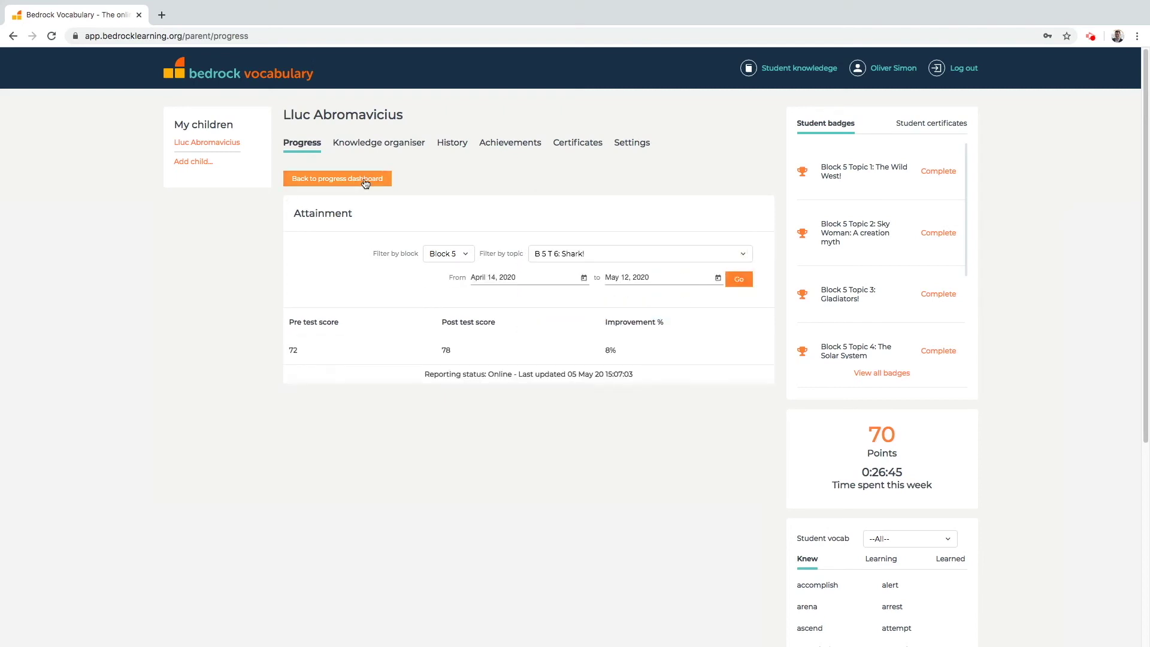
pyautogui.click(365, 184)
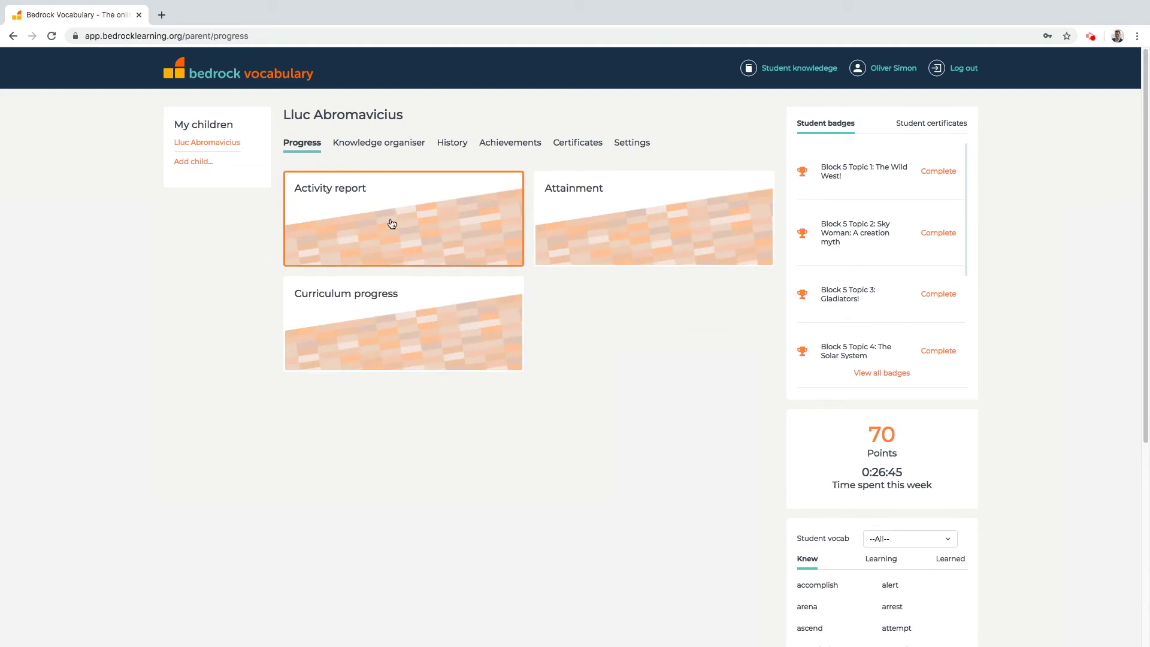
# Review the weekly activity report, then open the History list of 44 scored activities.
pyautogui.click(392, 223)
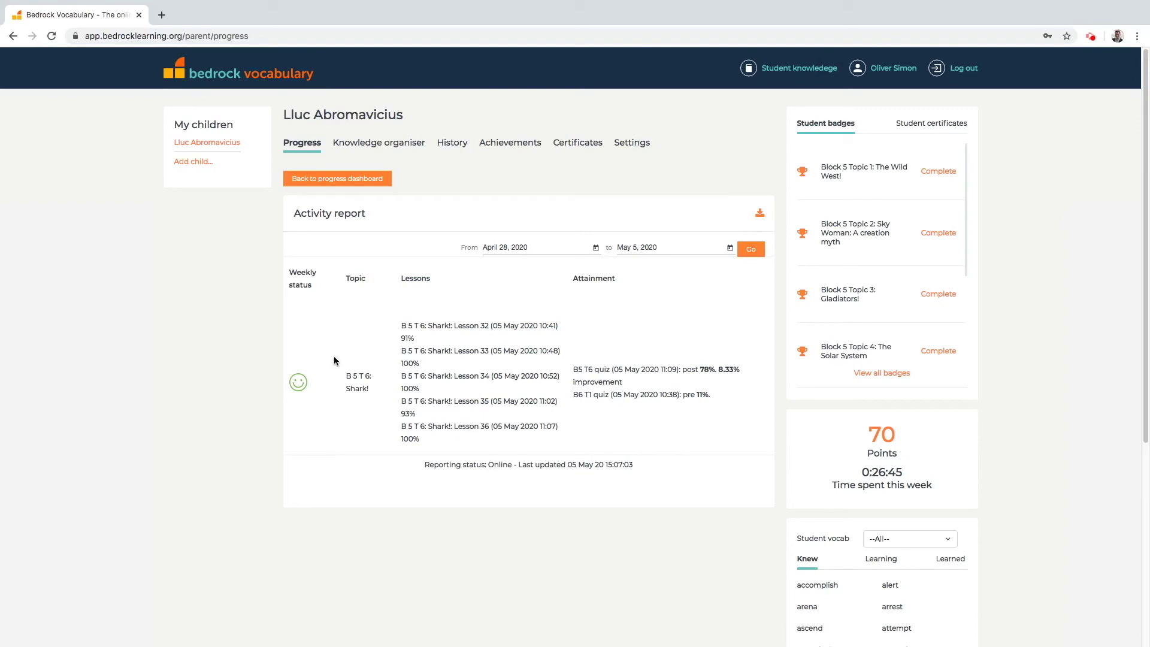
pyautogui.click(451, 144)
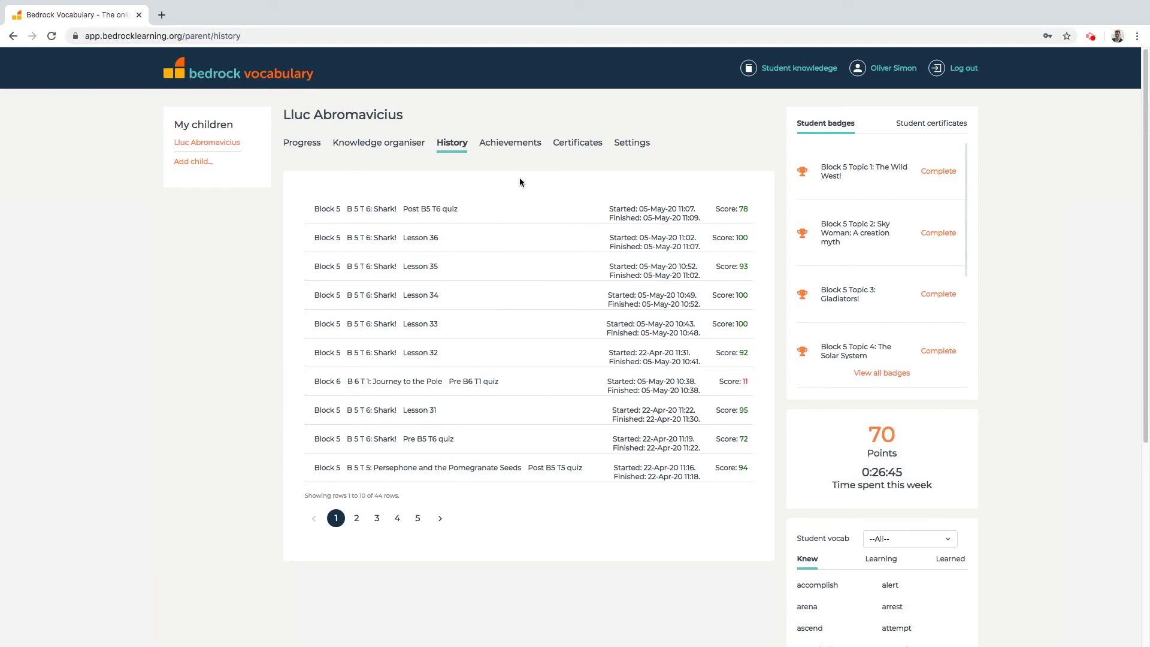
# View the child's achievements and the Block 5 Topic 1: The Wild West! badge, then close it.
pyautogui.click(524, 150)
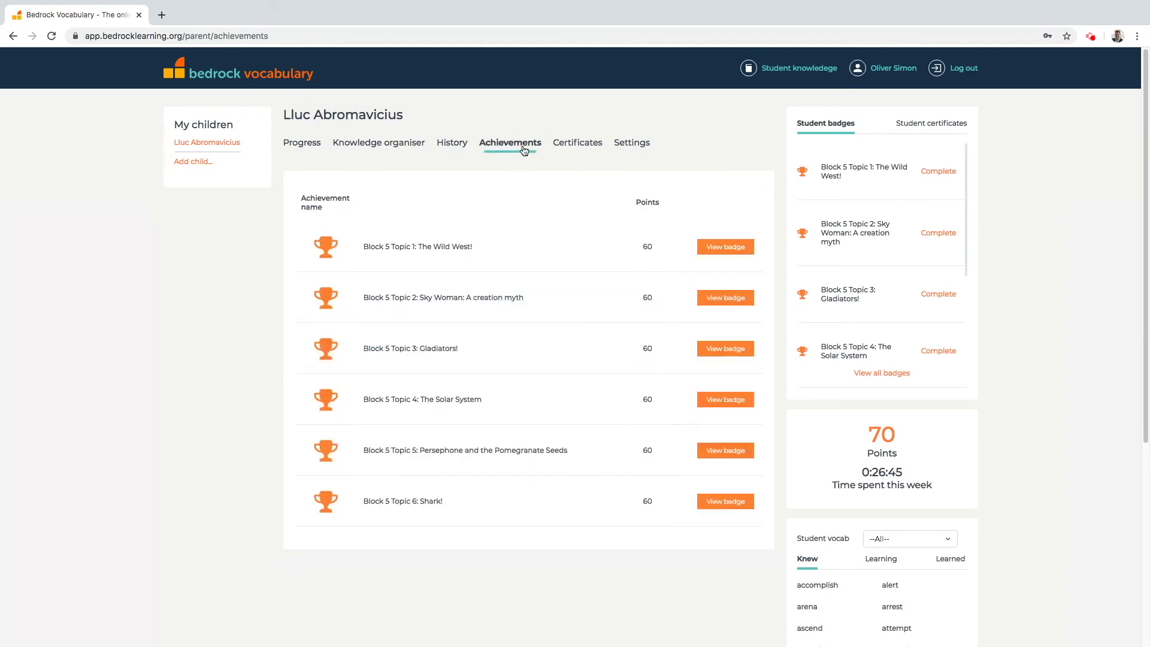
pyautogui.click(717, 250)
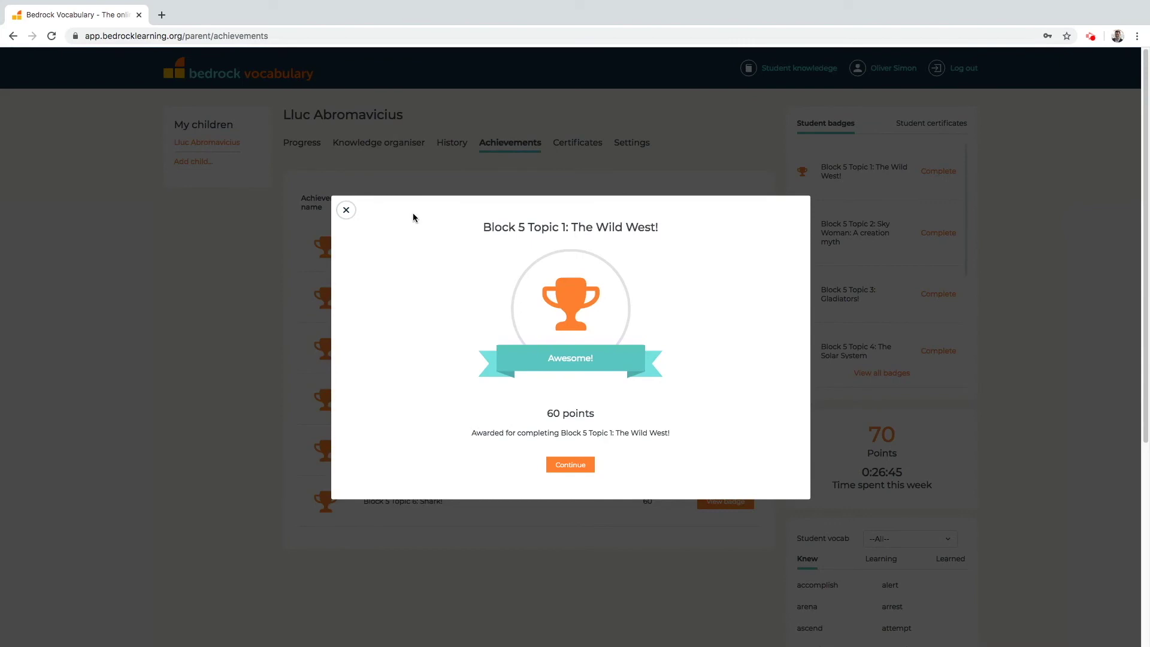
pyautogui.click(347, 210)
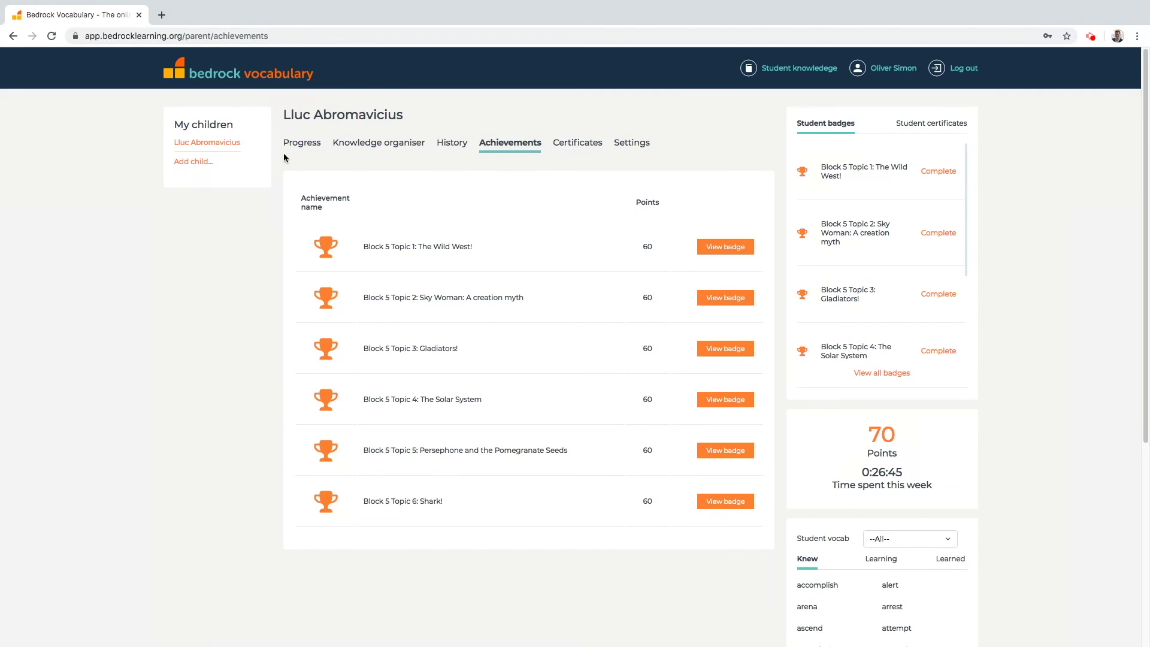
# Start adding another child but cancel, then open the child's account Settings.
pyautogui.click(190, 163)
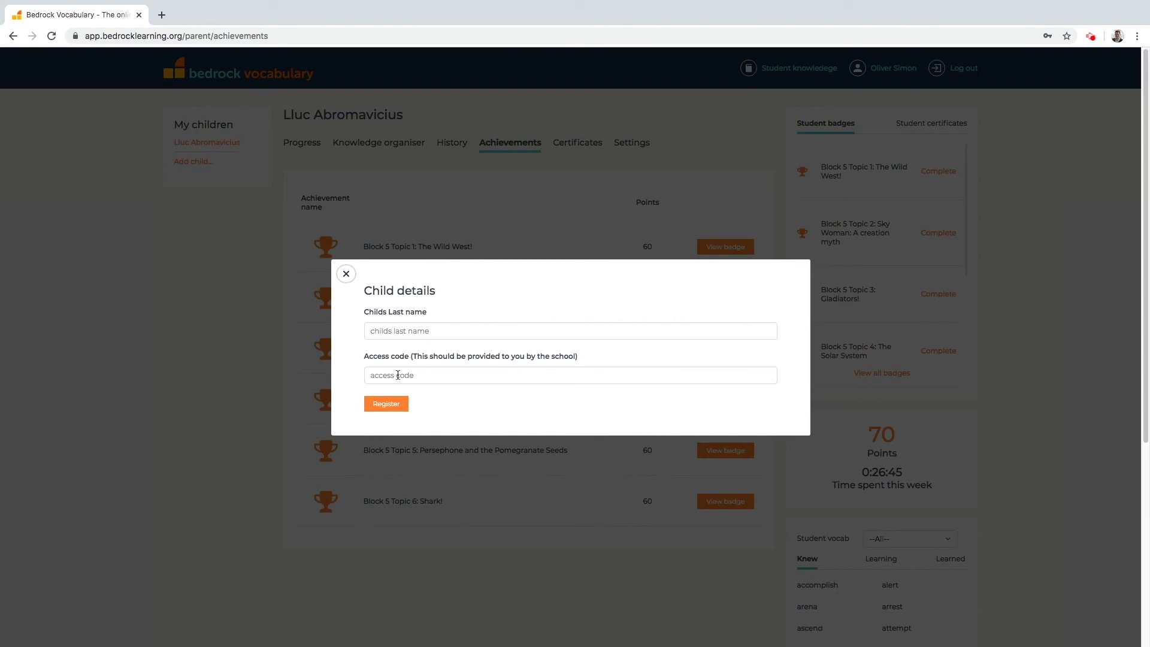
pyautogui.click(346, 275)
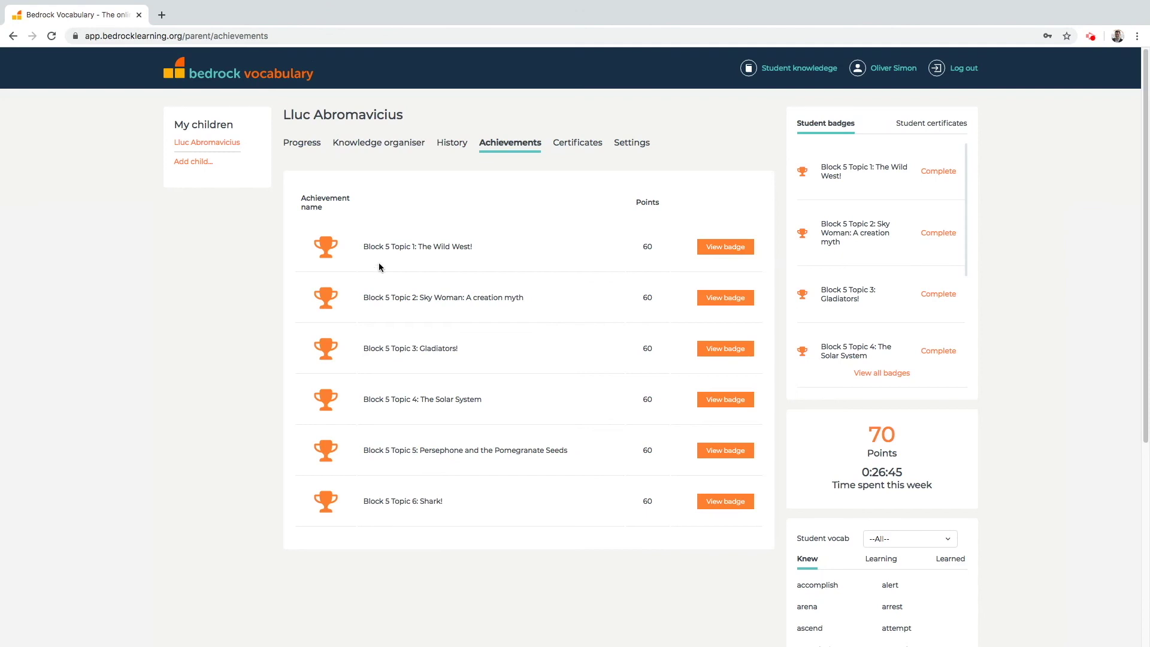
pyautogui.click(642, 151)
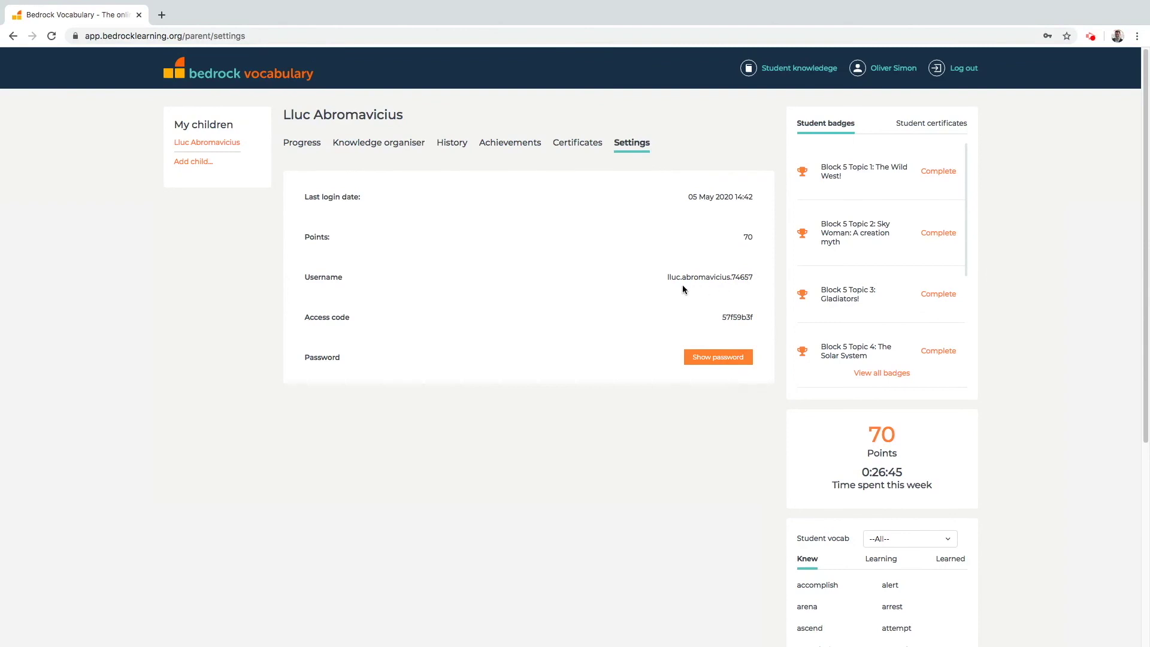
# Reveal and re-hide the child's password, then log out and bring up the Parent/Teacher login form.
pyautogui.click(725, 362)
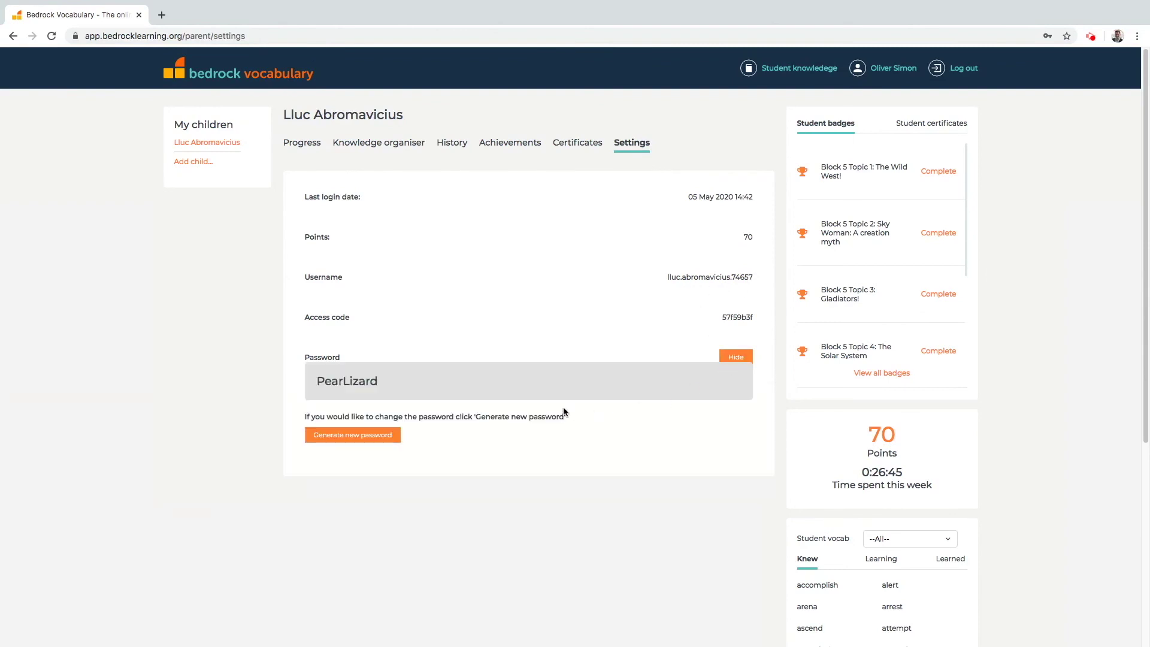
pyautogui.moveTo(318, 381); pyautogui.dragTo(385, 381)
pyautogui.click(401, 381)
pyautogui.click(726, 357)
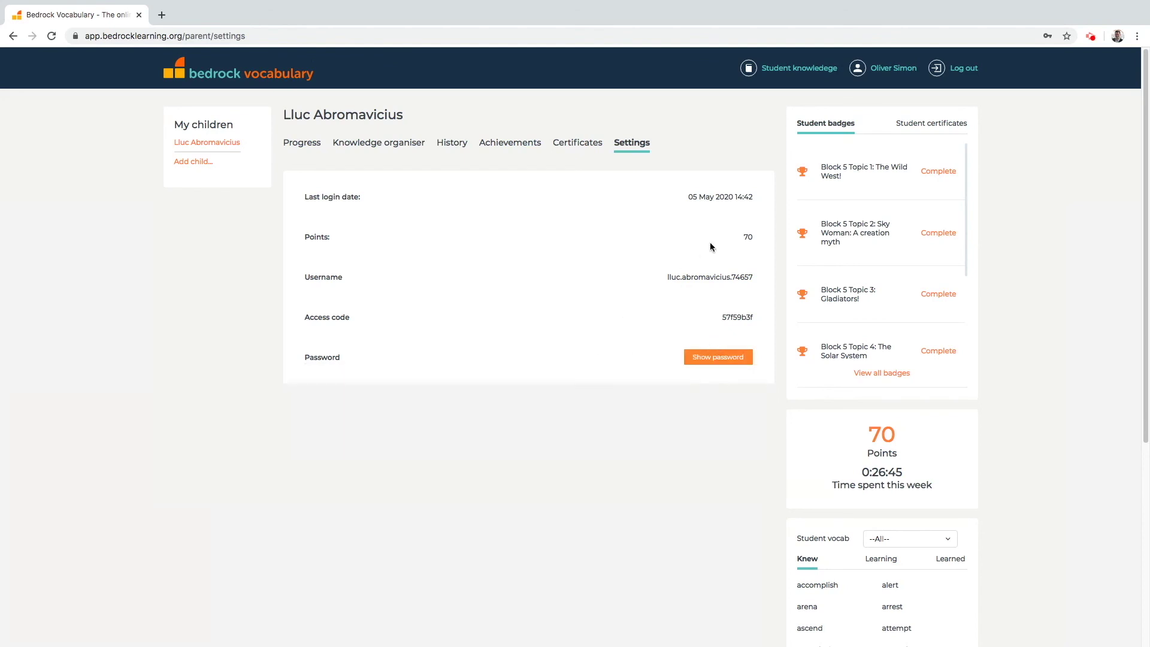
pyautogui.click(937, 74)
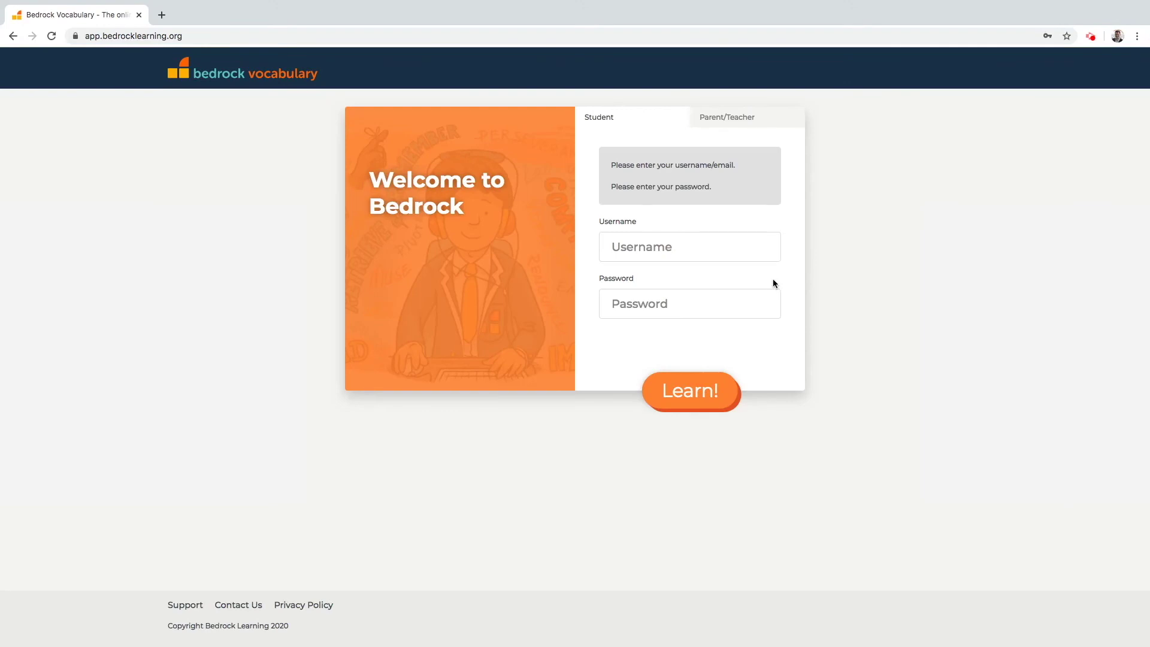
pyautogui.click(738, 117)
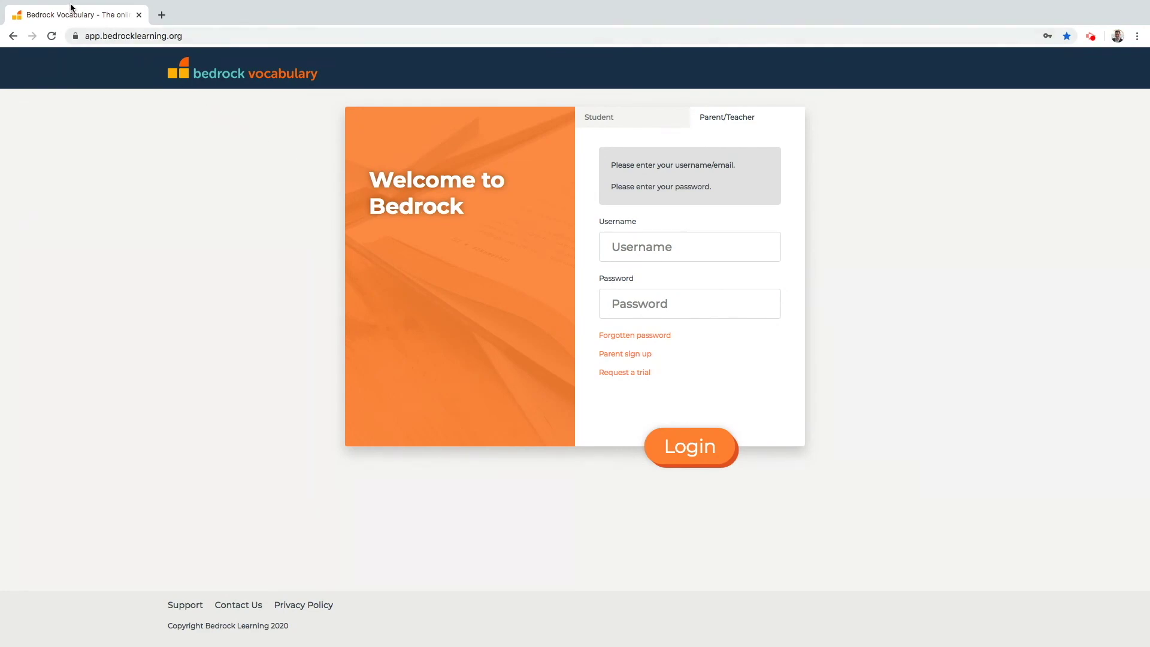
pyautogui.click(36, 19)
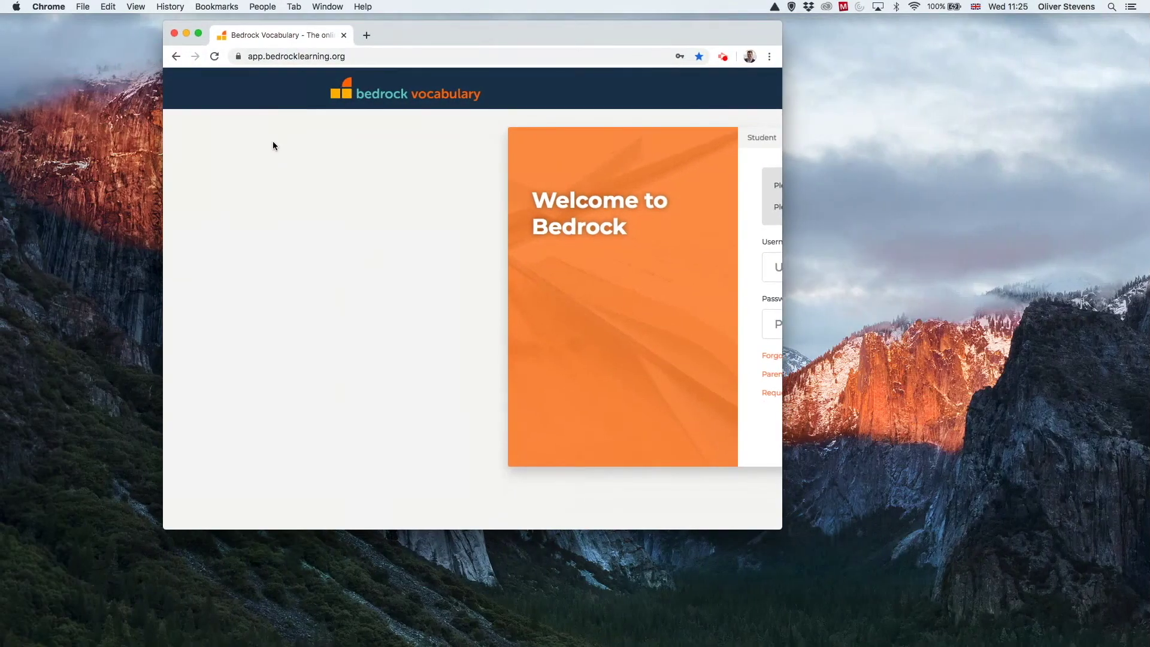
pyautogui.moveTo(1149, 45); pyautogui.dragTo(451, 85)
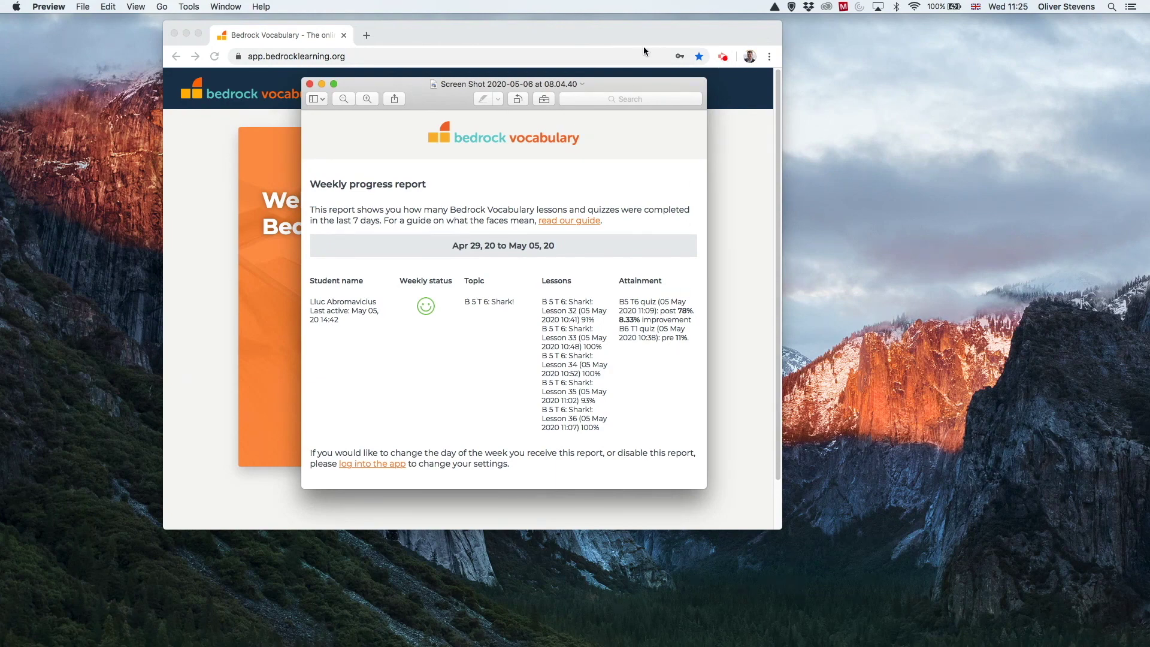
pyautogui.click(628, 37)
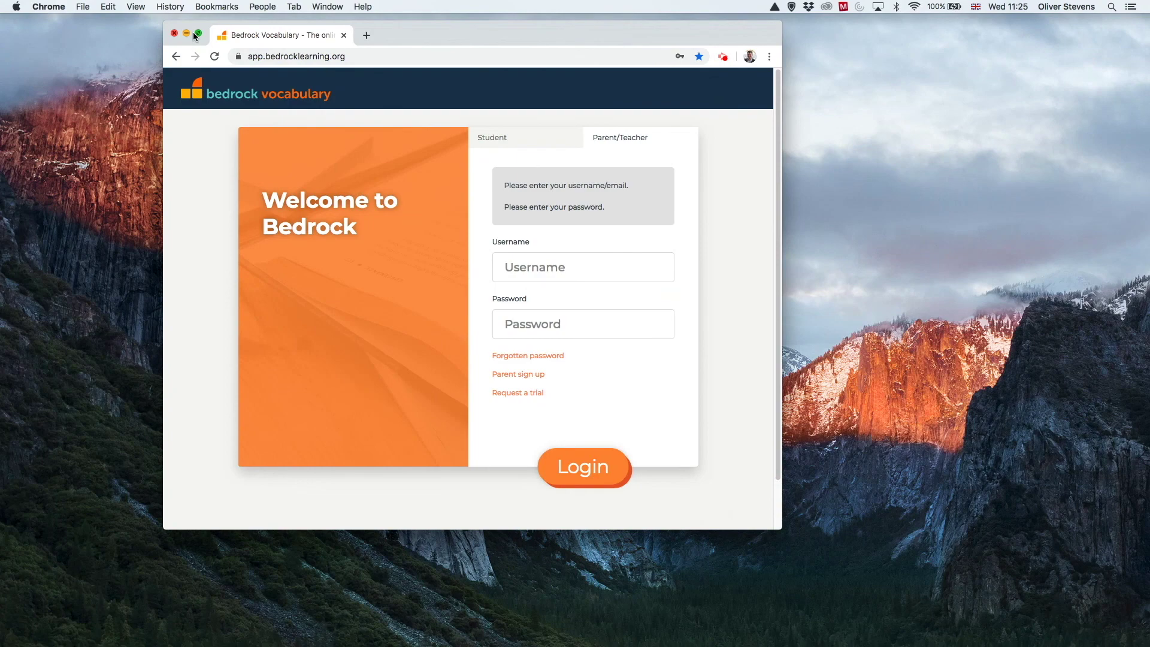